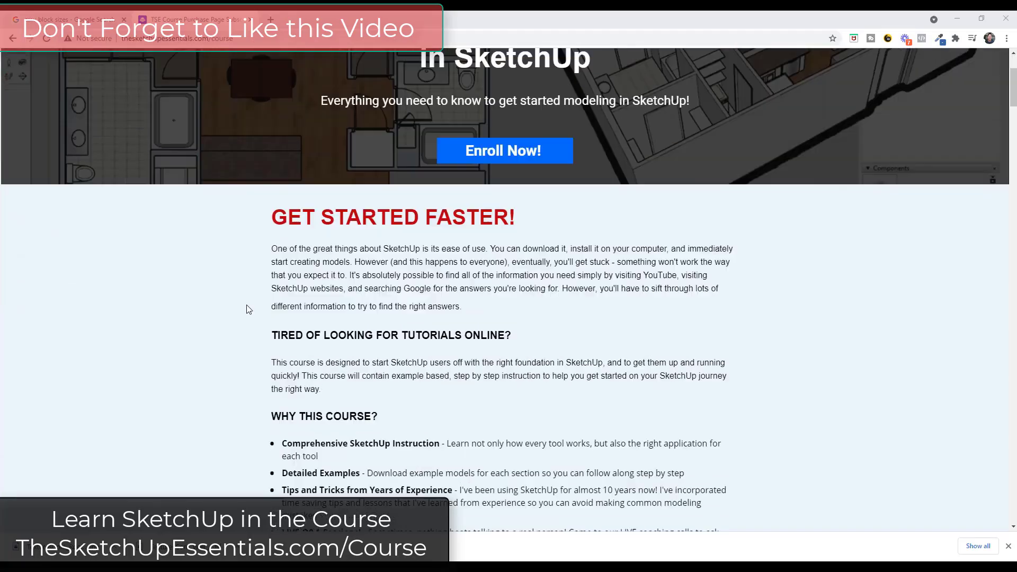
Create a new document from the Plain Paper A4 Landscape template.
scroll(244, 306, down, 10)
scroll(245, 308, down, 13)
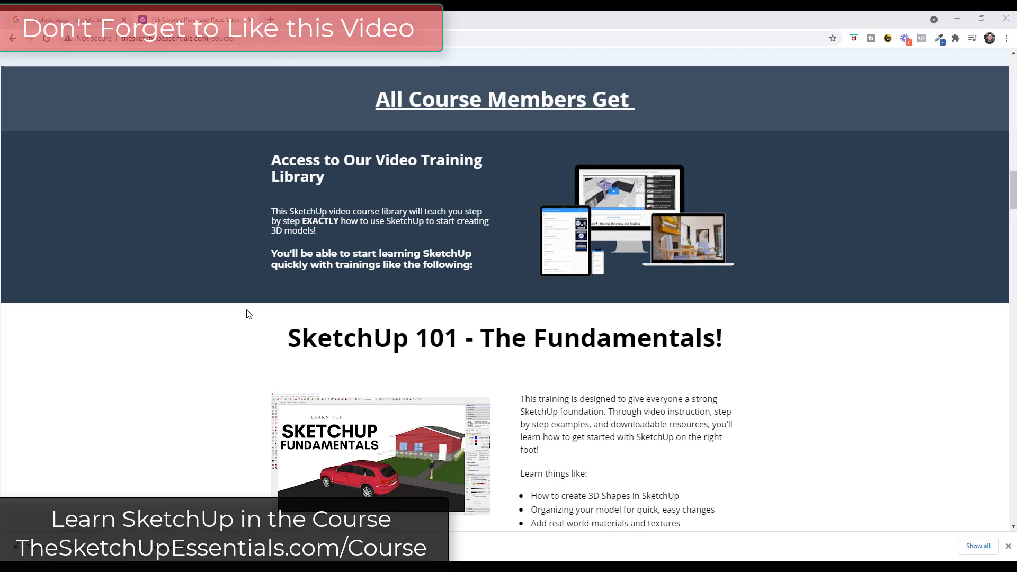
scroll(250, 313, down, 4)
scroll(251, 315, down, 6)
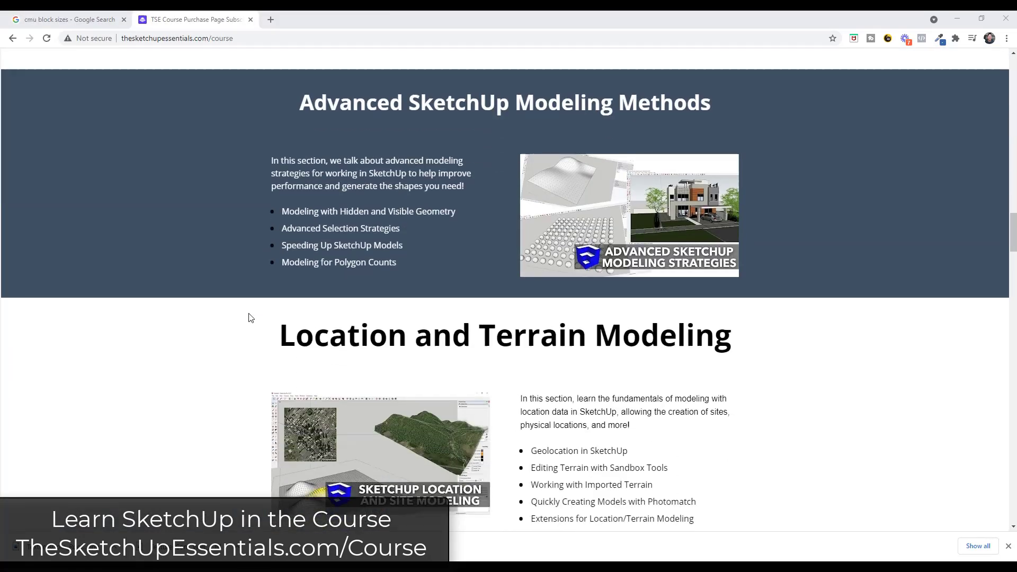
scroll(251, 318, down, 4)
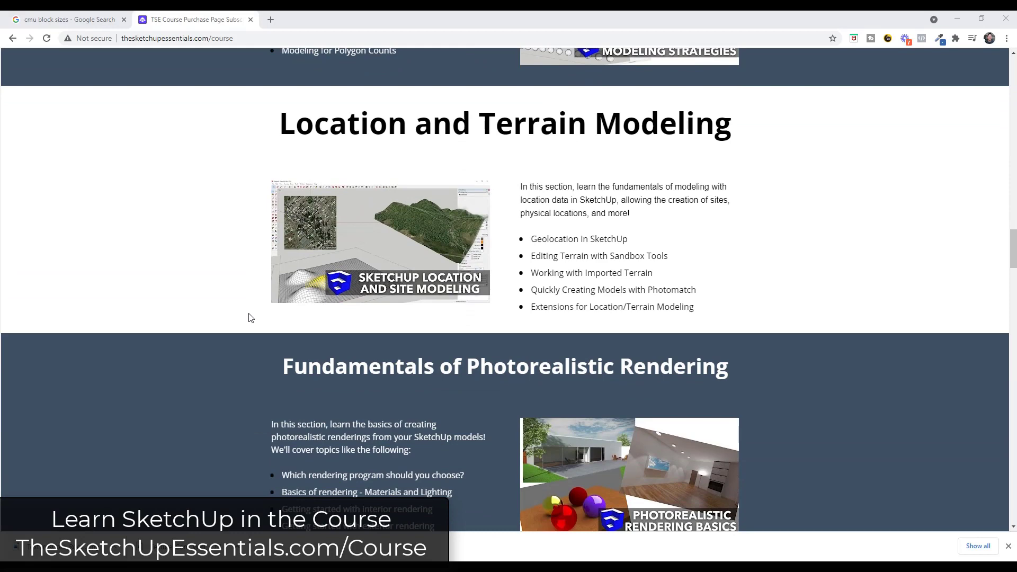
scroll(251, 318, down, 5)
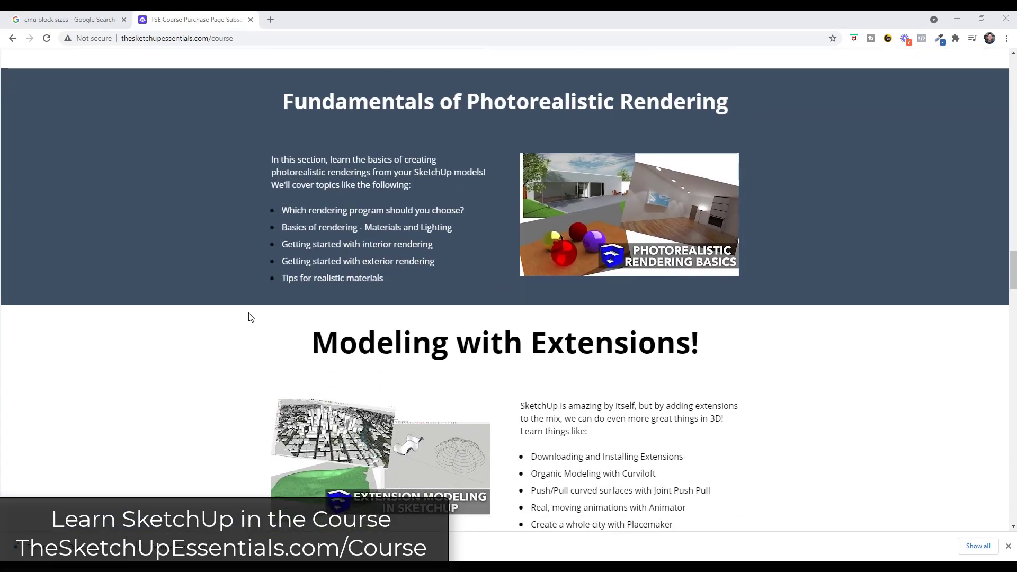
scroll(251, 318, down, 4)
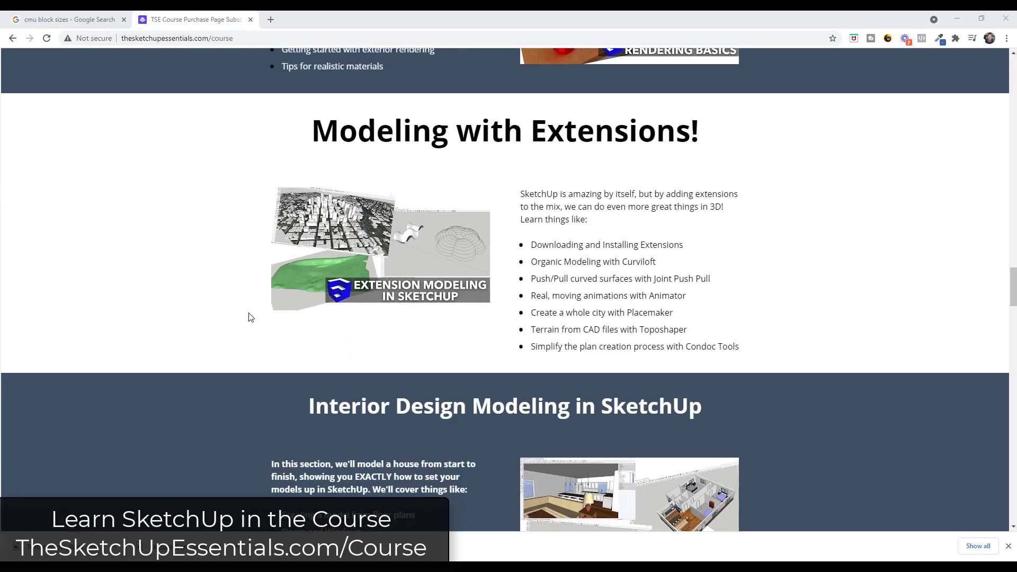
scroll(251, 317, down, 5)
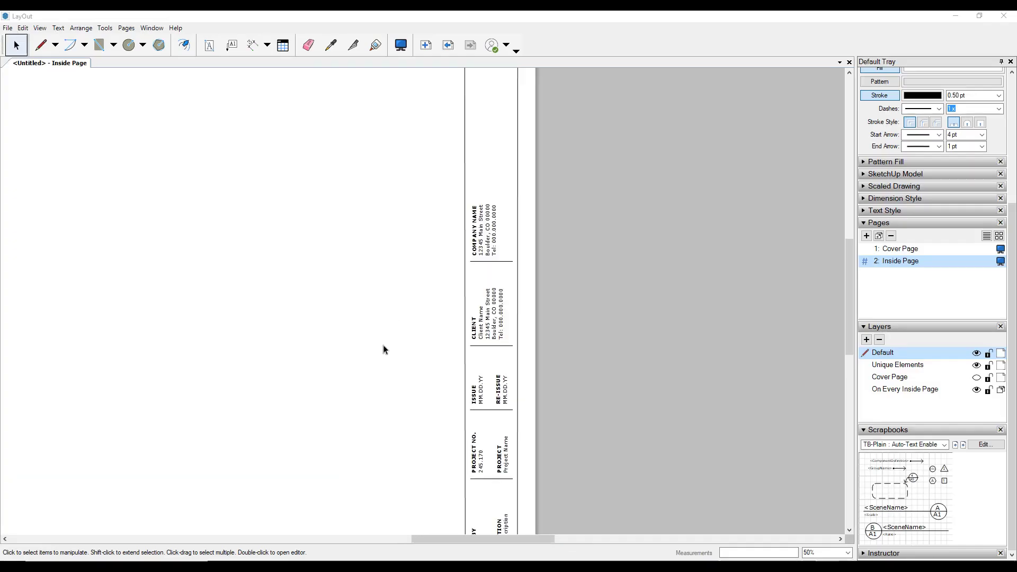
scroll(385, 350, down, 2)
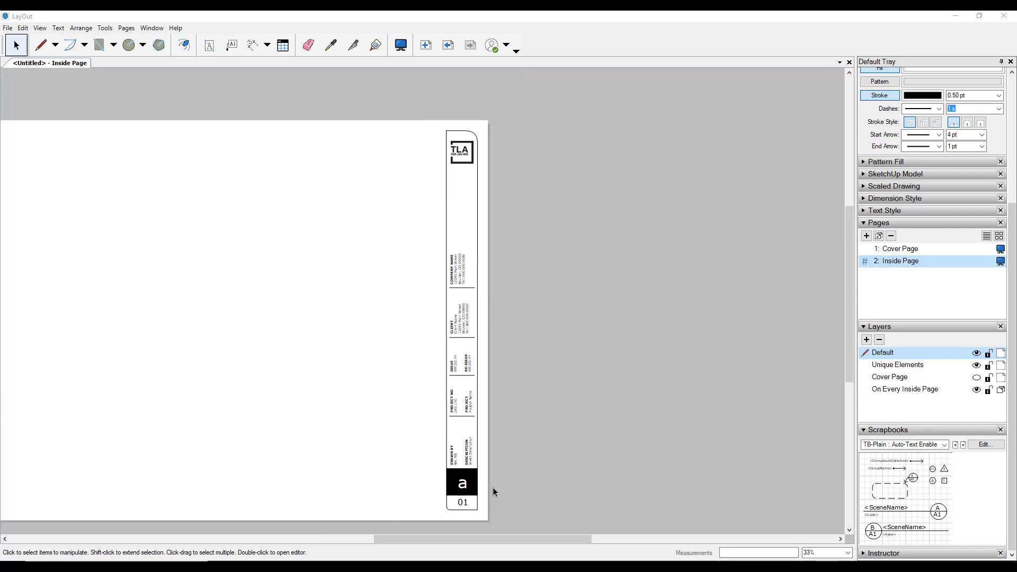
click(7, 27)
click(22, 39)
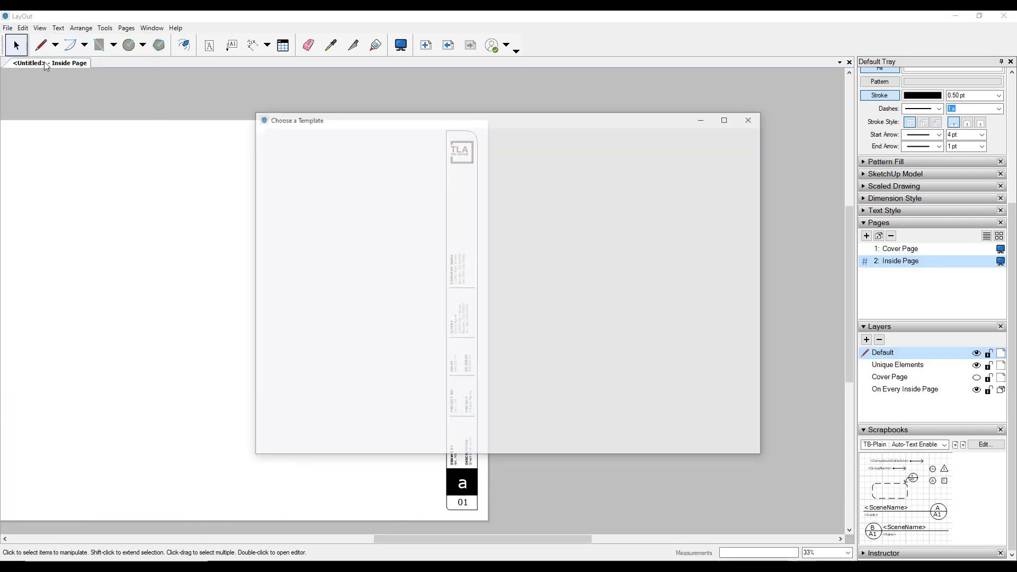
scroll(455, 334, down, 2)
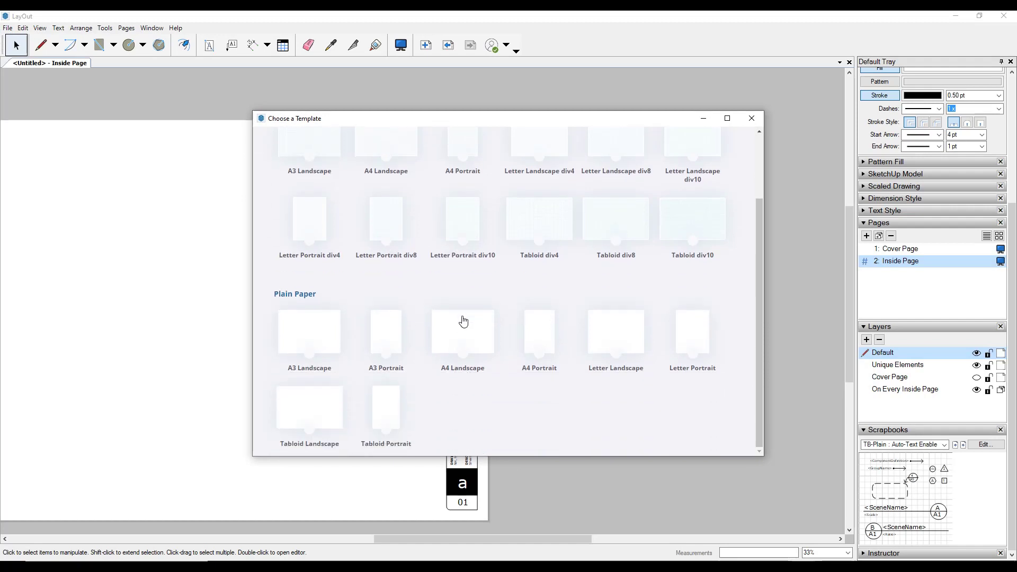
double_click(461, 342)
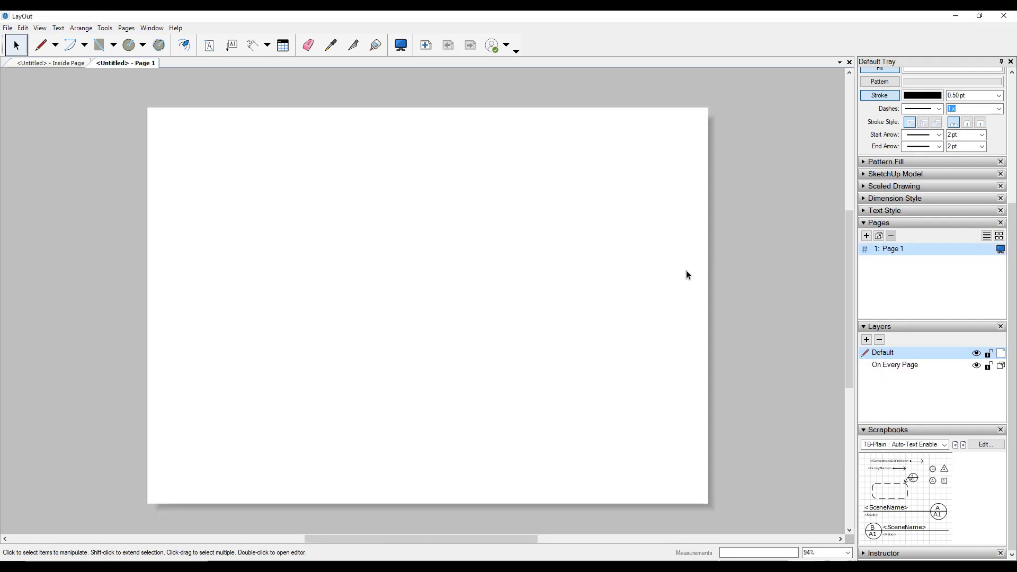
Draw a tall narrow rectangle from the page's bottom-right corner up near the top.
key(r)
click(699, 492)
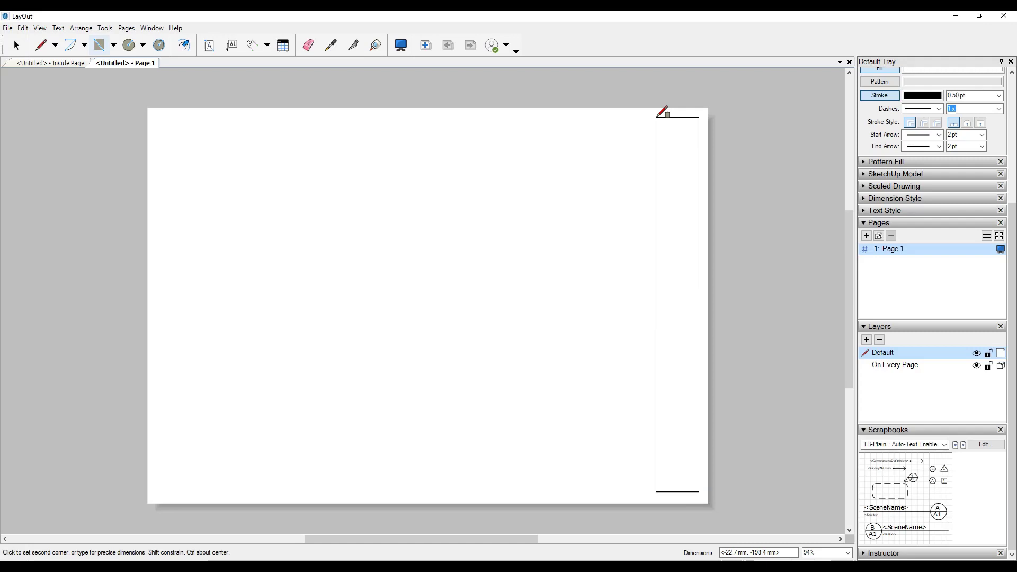
click(657, 117)
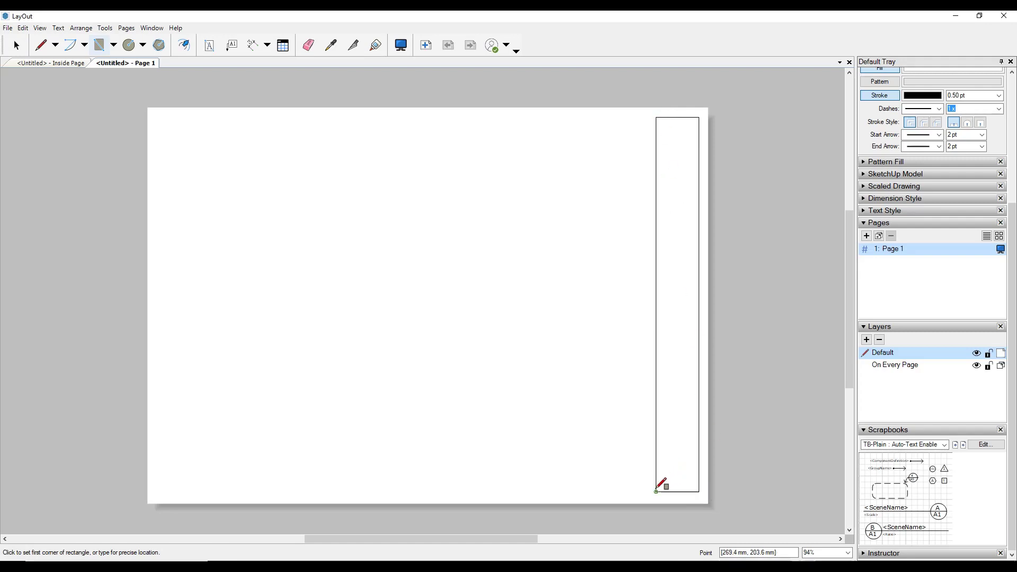
Draw a horizontal divider line across the frame near its bottom.
key(l)
click(657, 448)
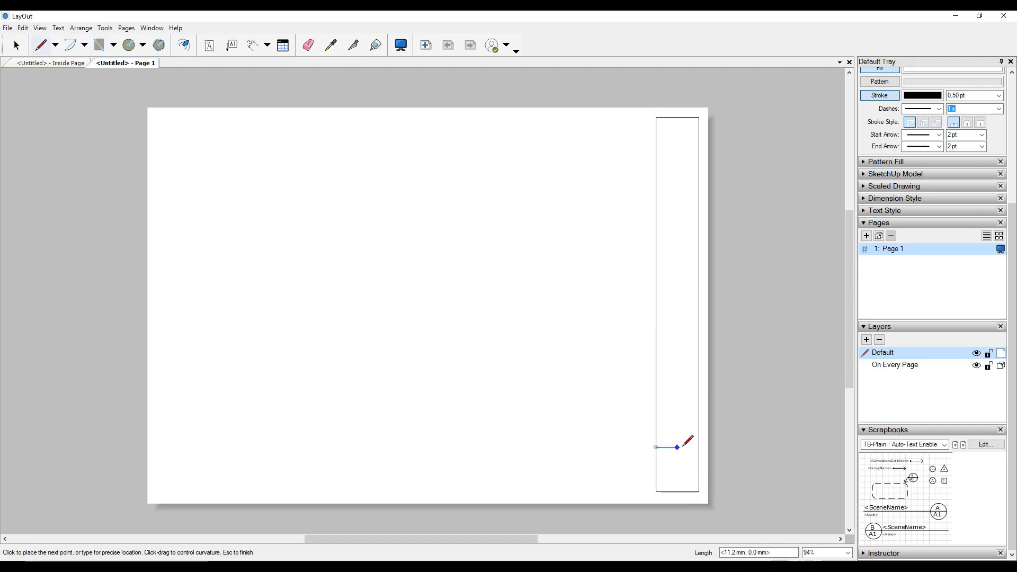
click(700, 448)
key(space)
scroll(701, 468, up, 2)
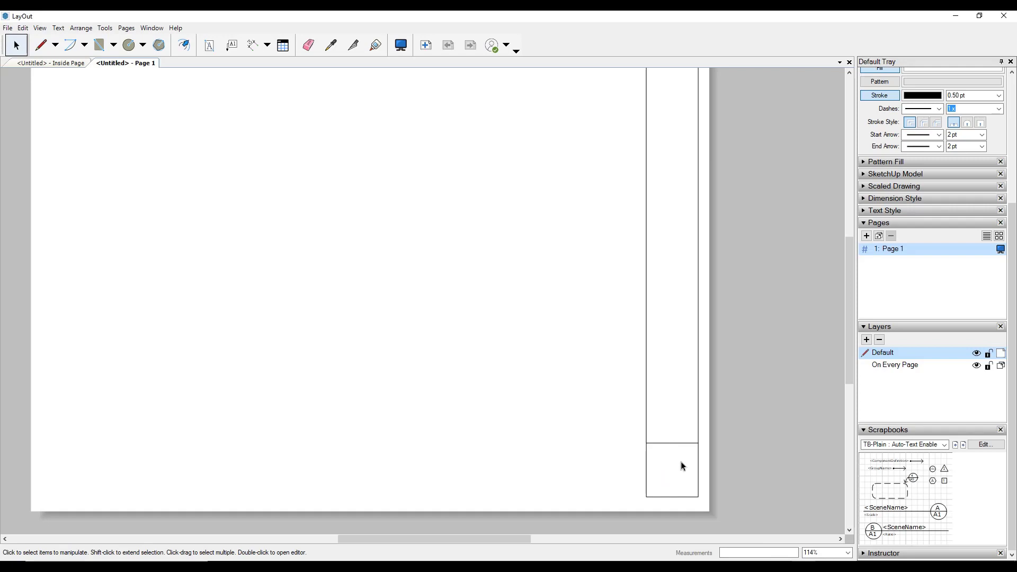
scroll(677, 472, down, 3)
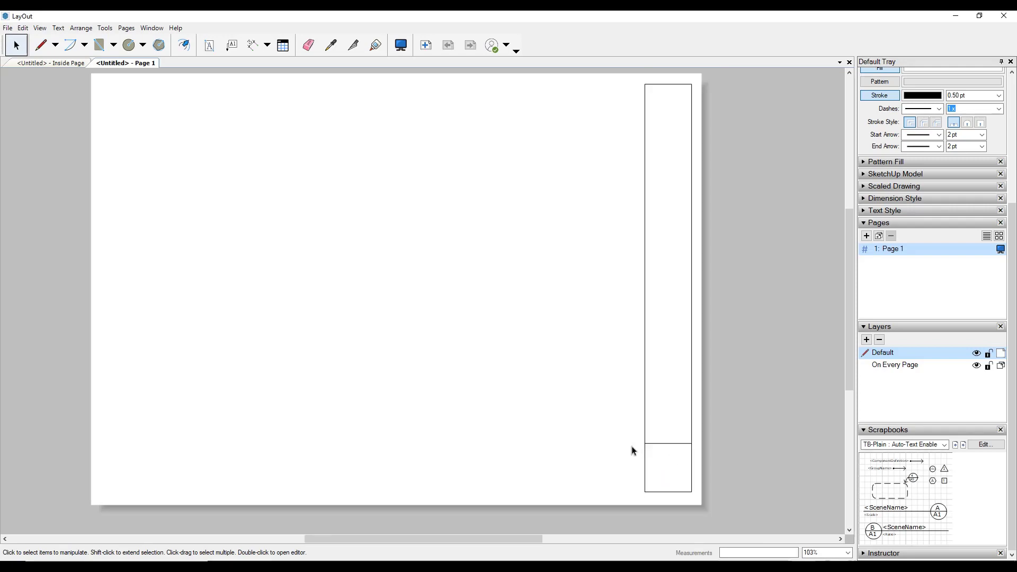
scroll(680, 414, up, 2)
scroll(732, 391, down, 2)
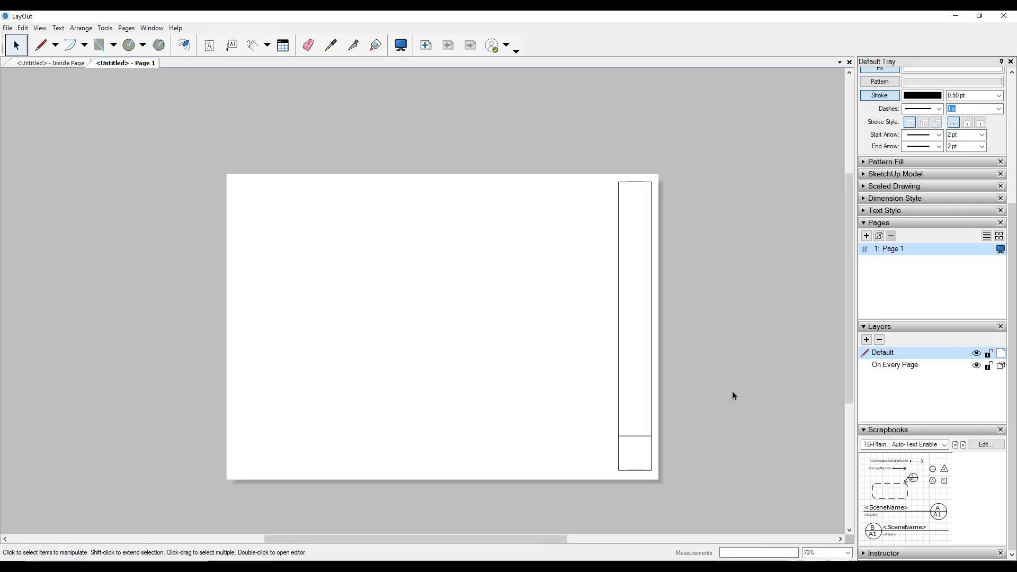
scroll(731, 408, up, 3)
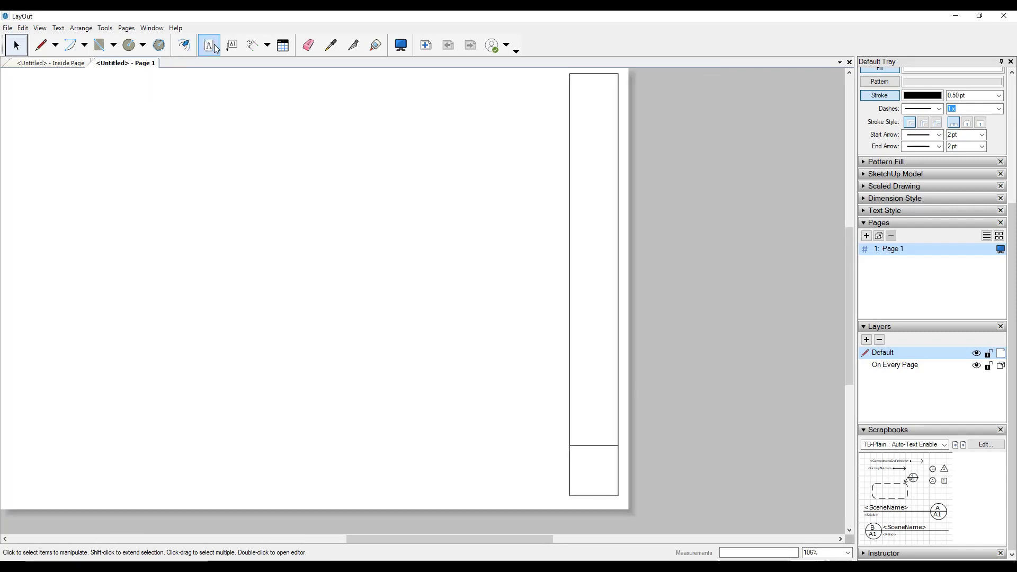
Start a text box inside the frame, then discard the mistaken 'Floor Plan' text.
click(209, 45)
scroll(575, 424, up, 4)
drag(574, 430, 593, 329)
text(Floor Plan)
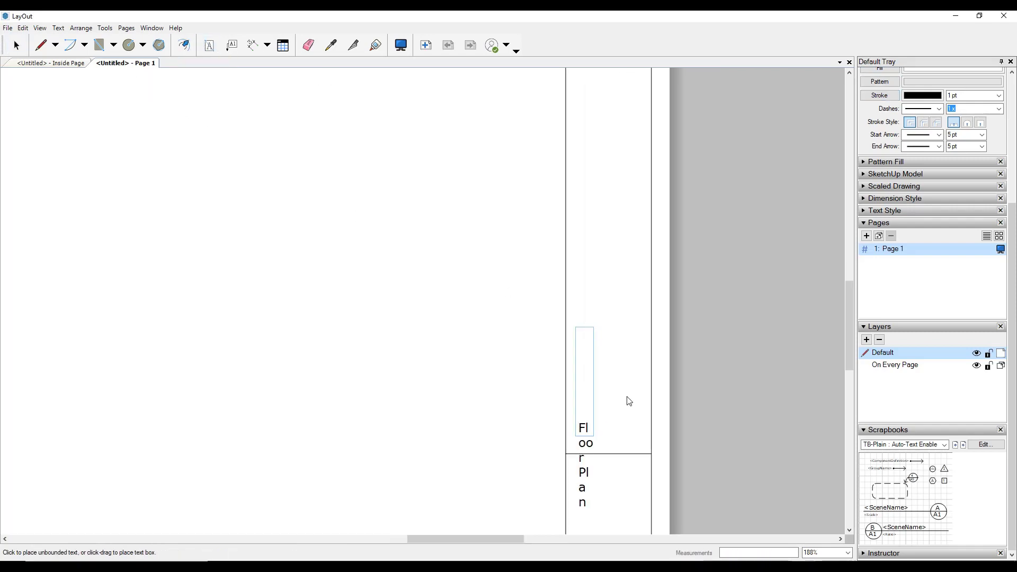
key(Escape)
scroll(593, 387, up, 3)
scroll(547, 319, down, 1)
Create a 'Title' text label inside the frame.
key(t)
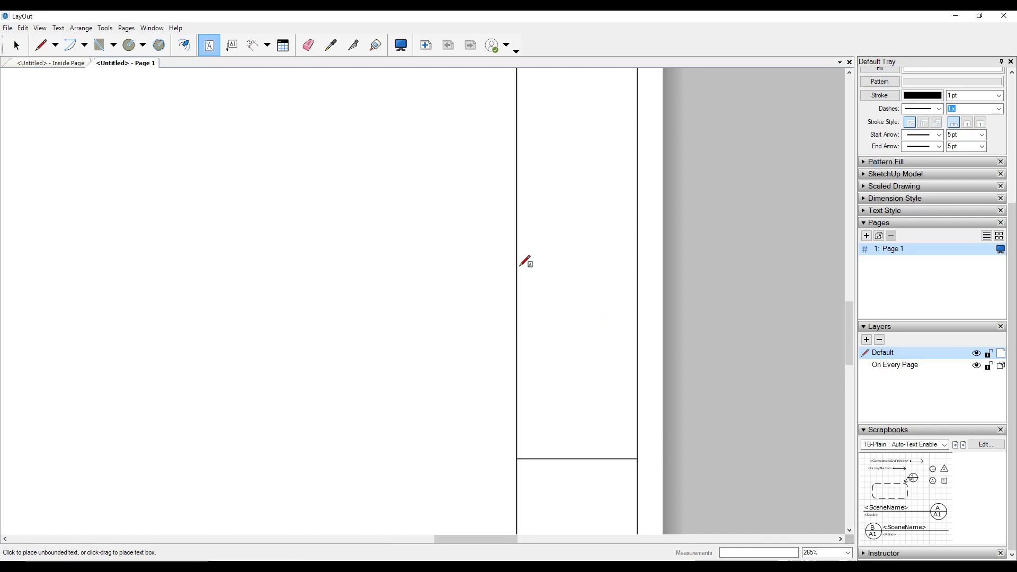
mouse_move(524, 331)
mouse_down()
mouse_move(597, 345)
mouse_move(605, 361)
mouse_up()
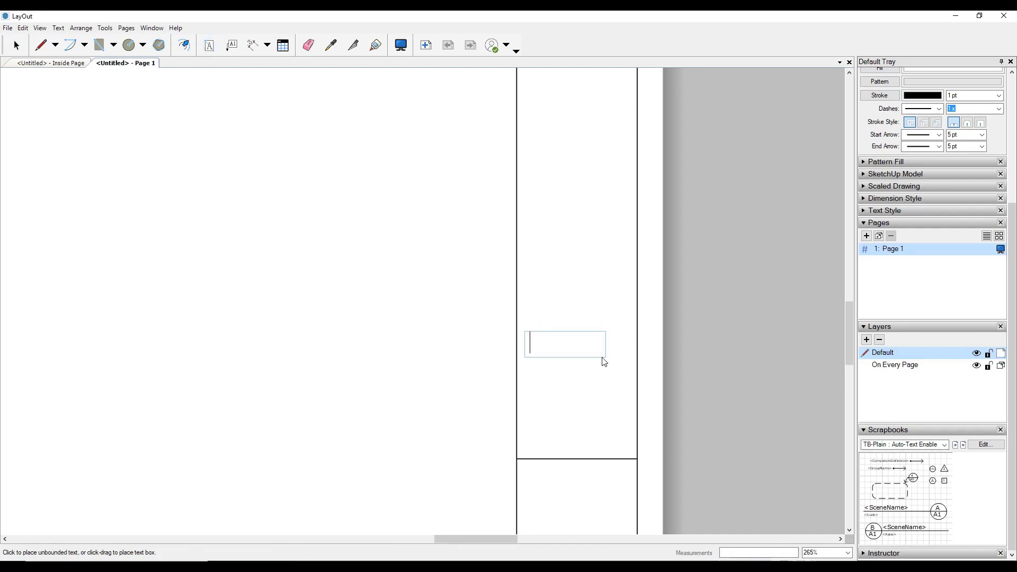
text(Title:)
key(ctrl+a)
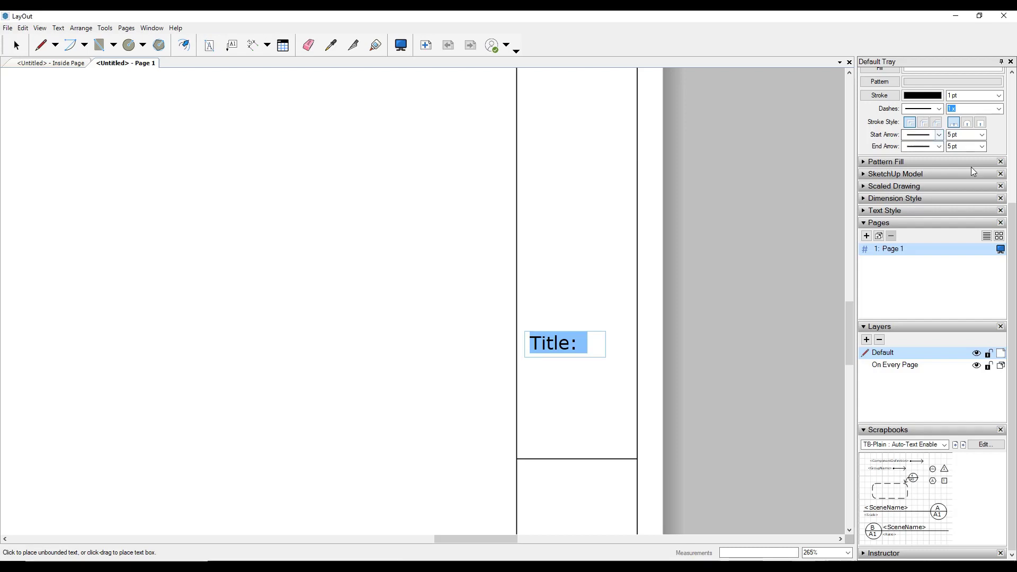
Add a 'Project:' text label beneath the title label.
click(519, 359)
text(Project:)
key(Escape)
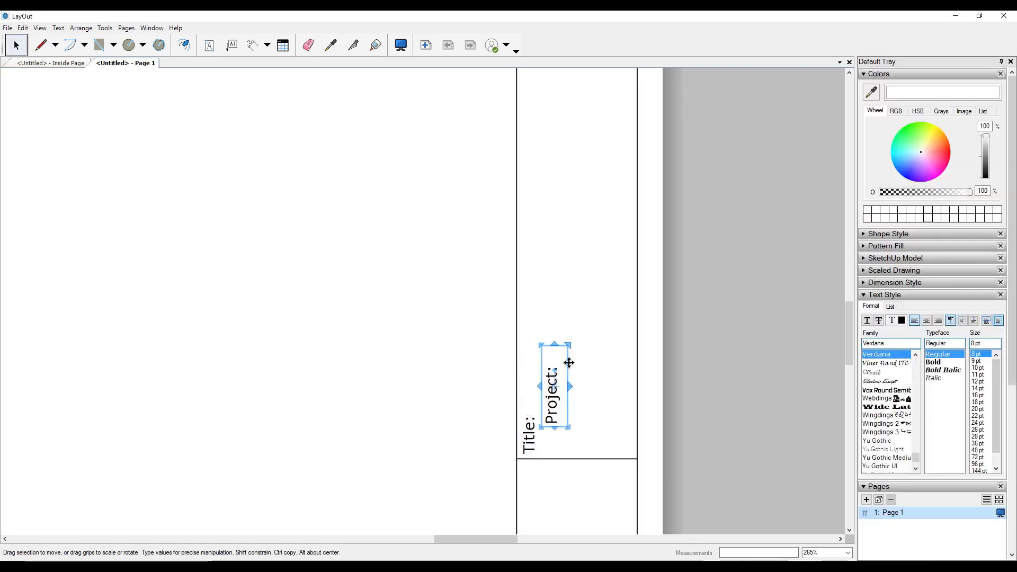
scroll(585, 416, down, 5)
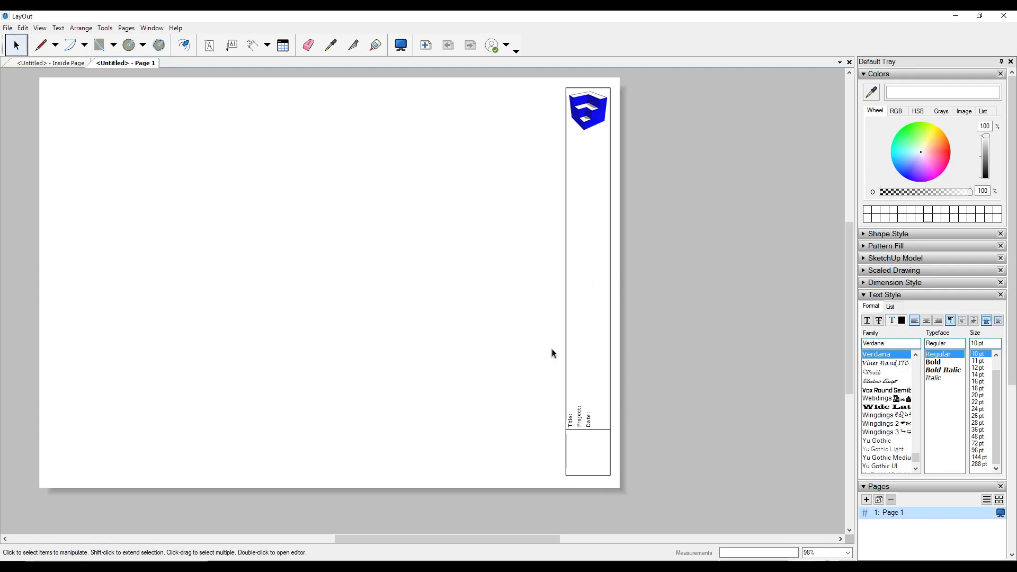
Add a blank Page 2 to the document, then go back to Page 1.
scroll(551, 353, down, 2)
scroll(908, 544, down, 3)
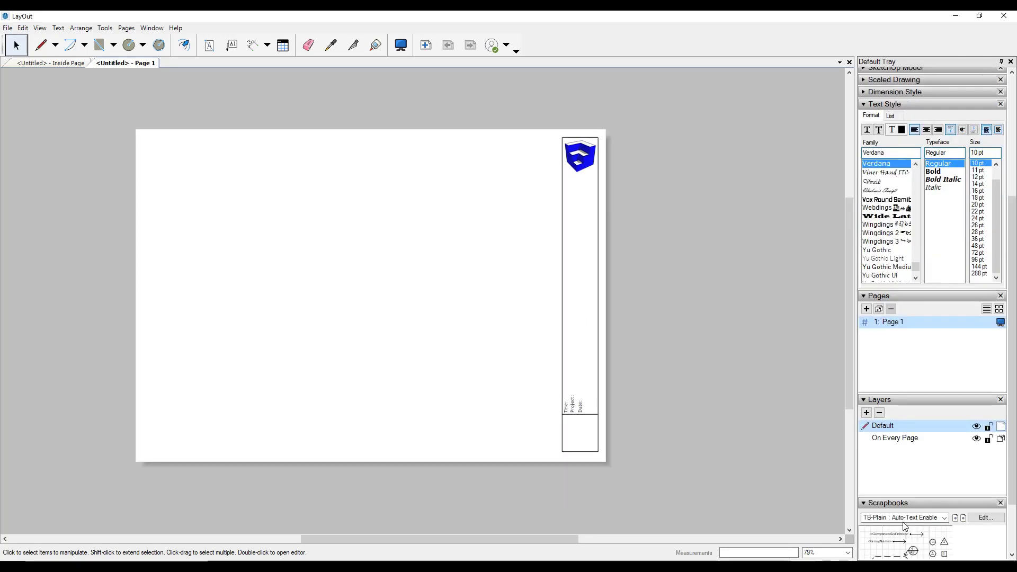
click(867, 309)
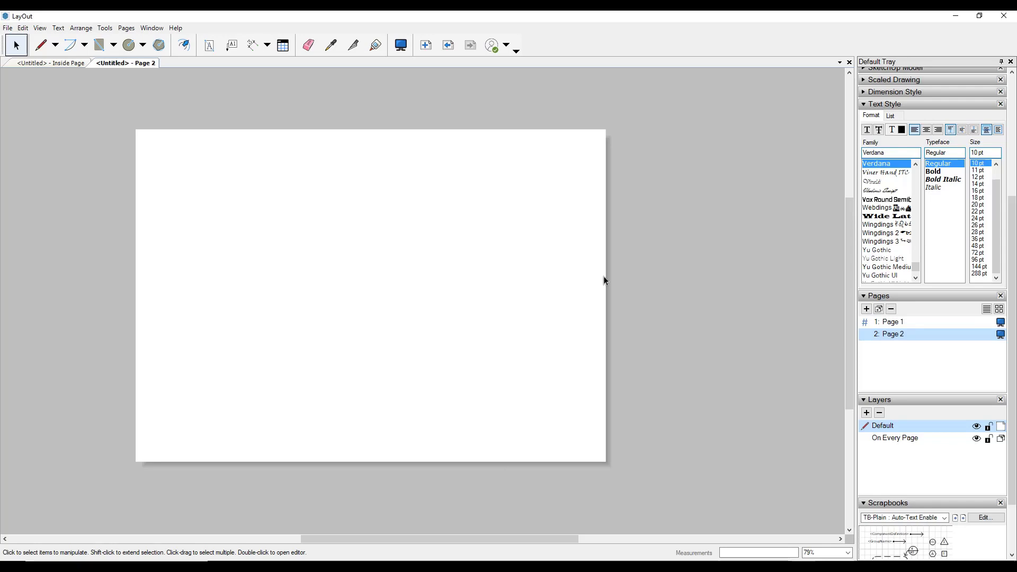
click(894, 323)
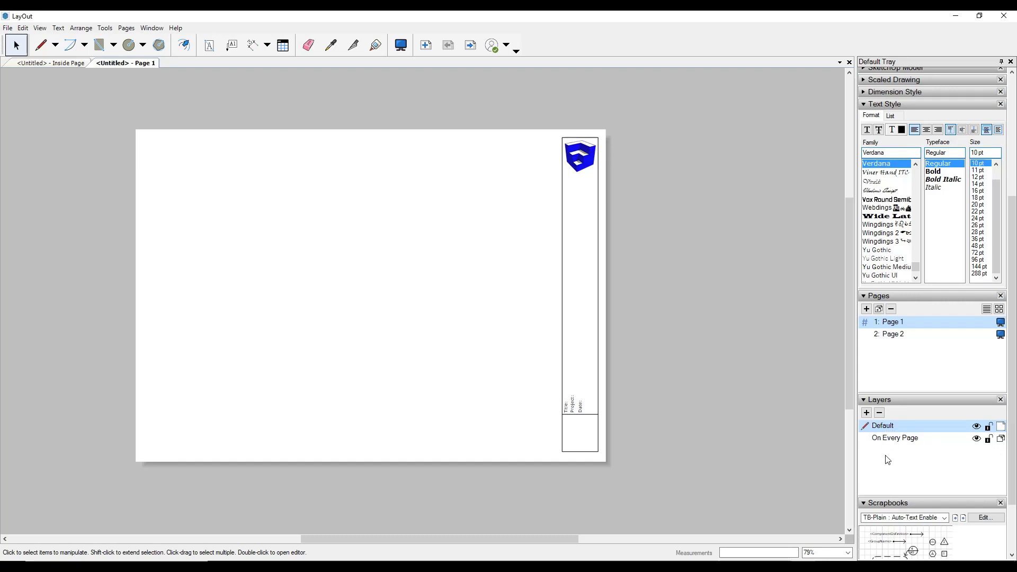
Create a new layer named 'Title Block' and move it below Default.
click(867, 413)
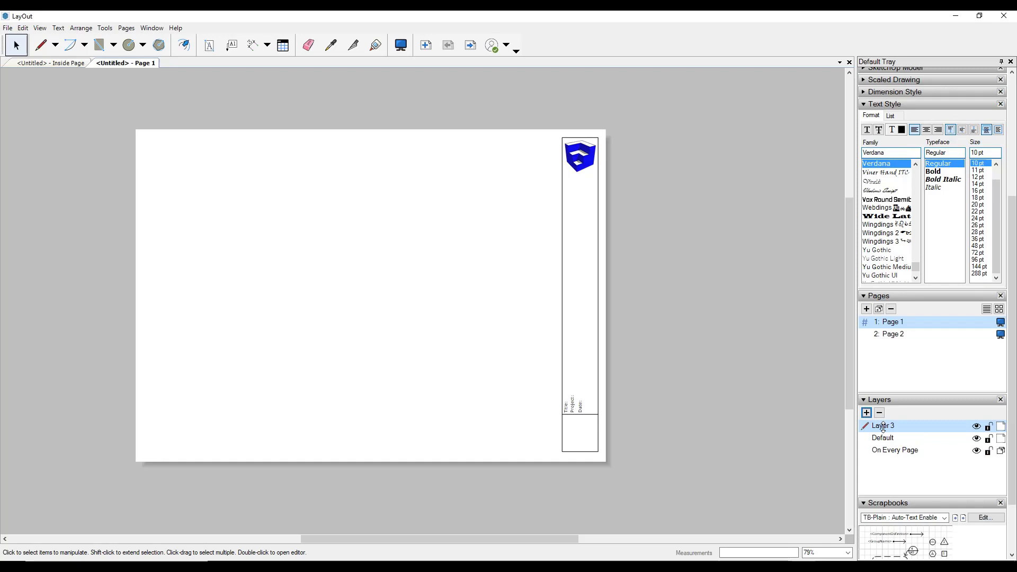
double_click(884, 427)
text(Title)
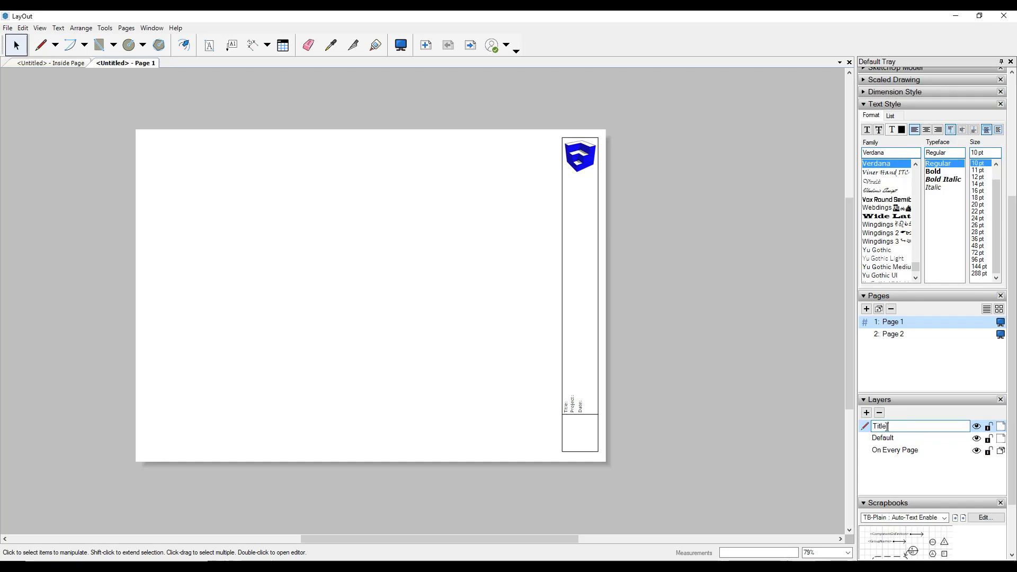
text( Block)
key(Return)
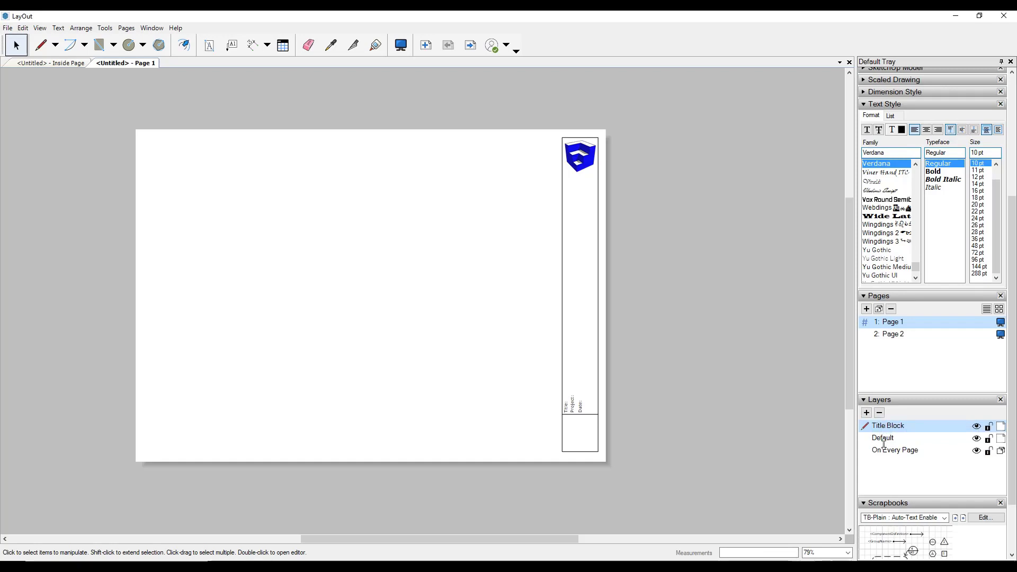
drag(884, 444, 884, 444)
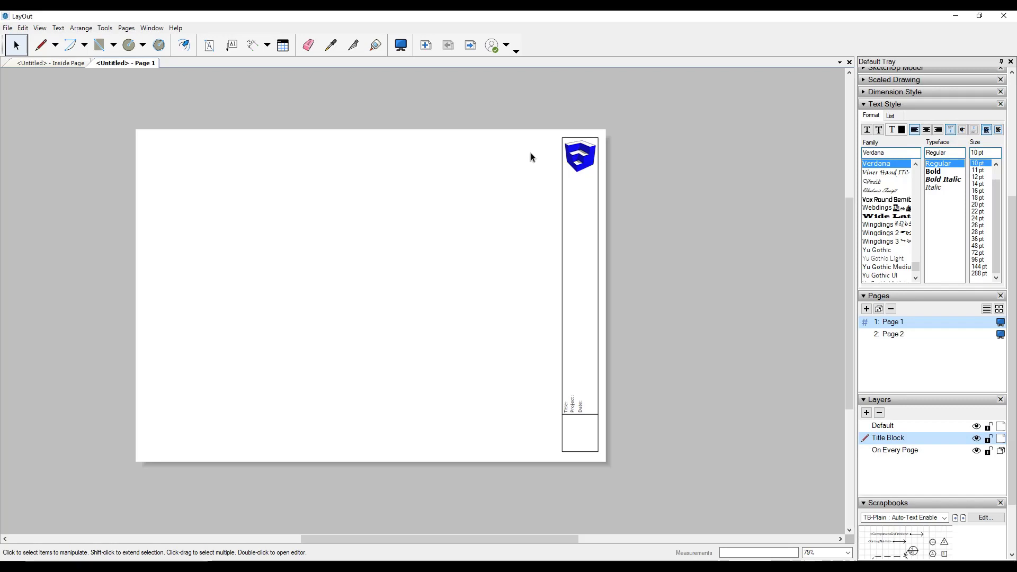
Move the whole title block onto the Title Block layer.
drag(548, 204, 627, 489)
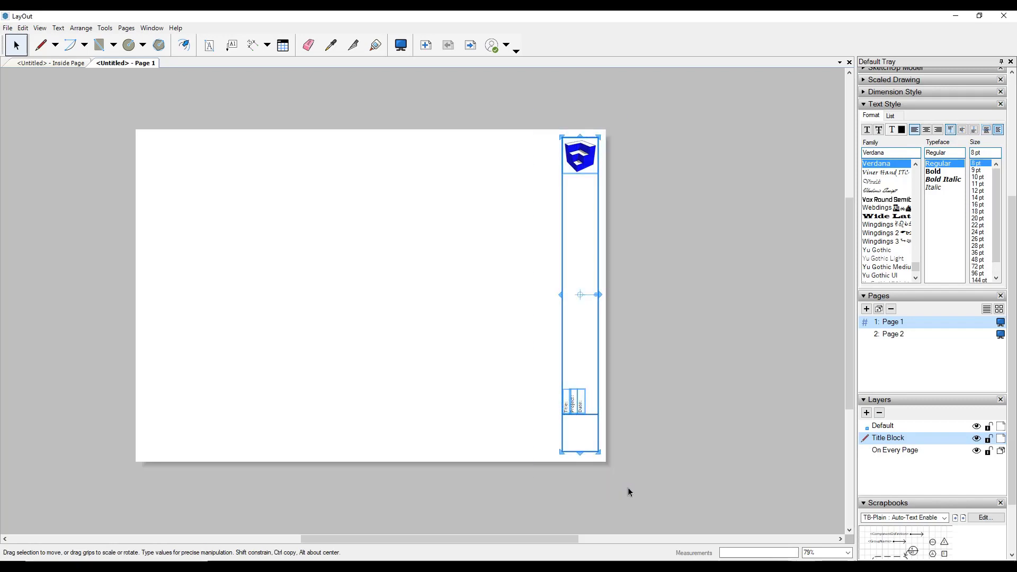
right_click(597, 241)
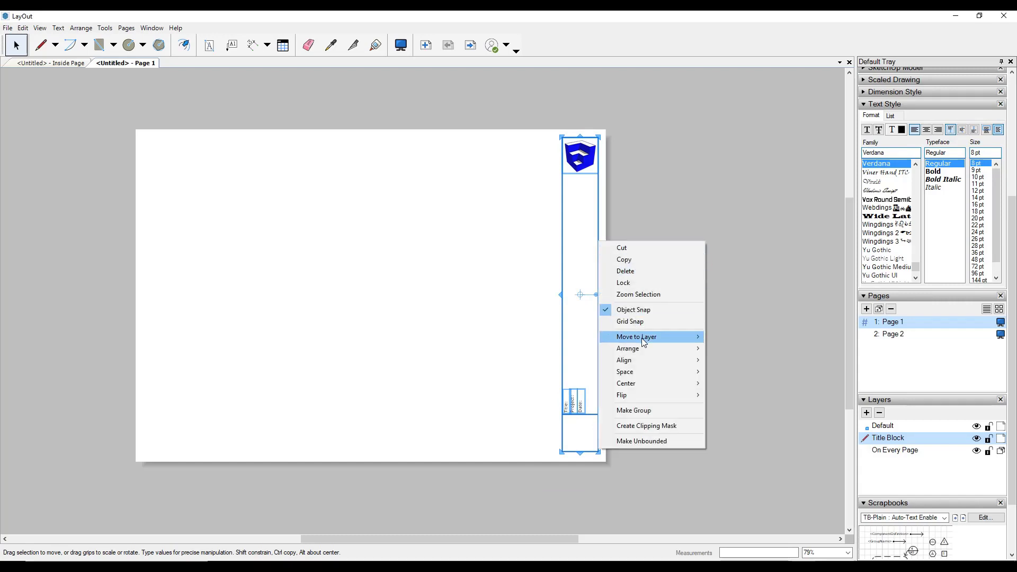
mouse_move(641, 337)
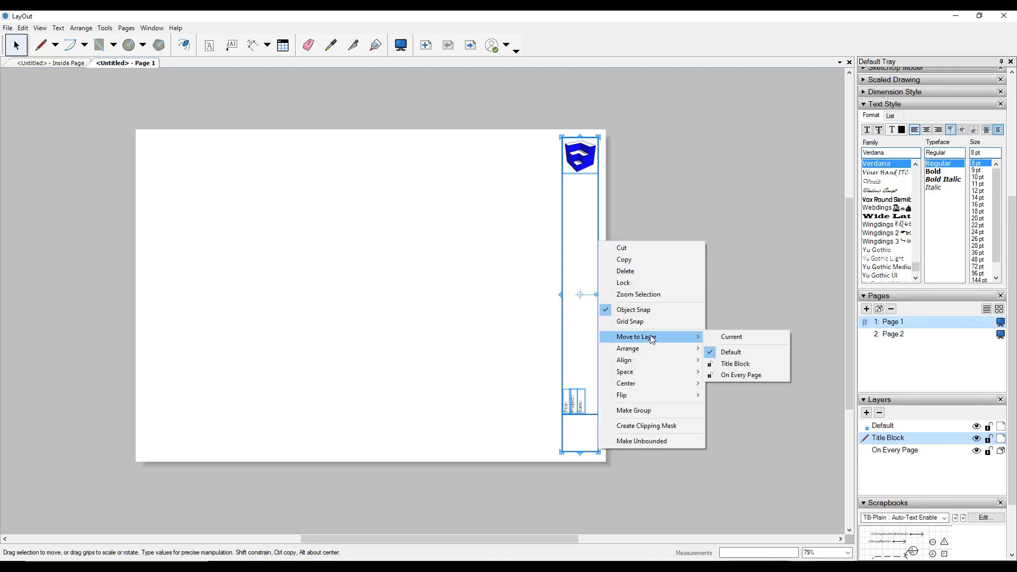
click(747, 365)
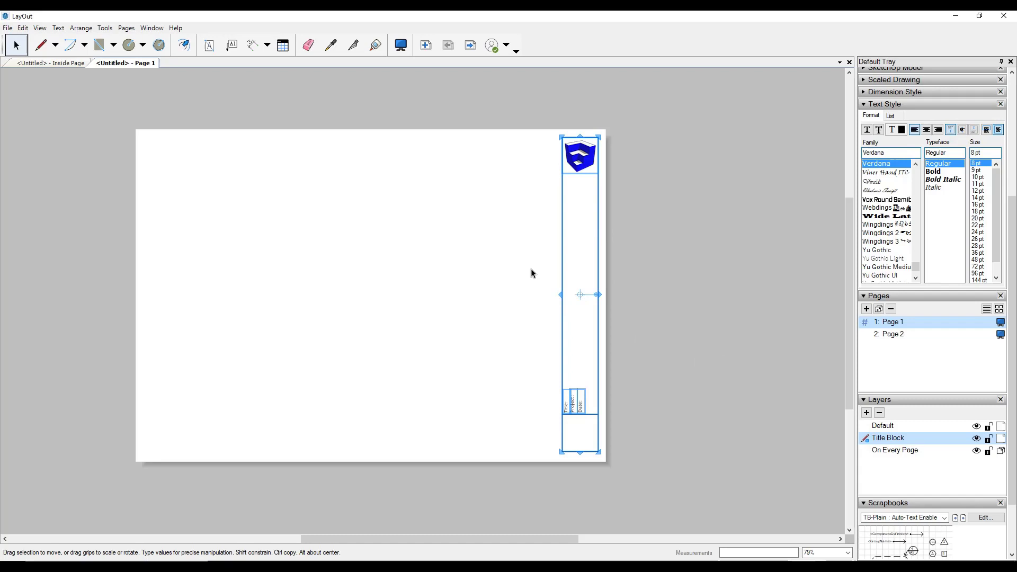
click(517, 274)
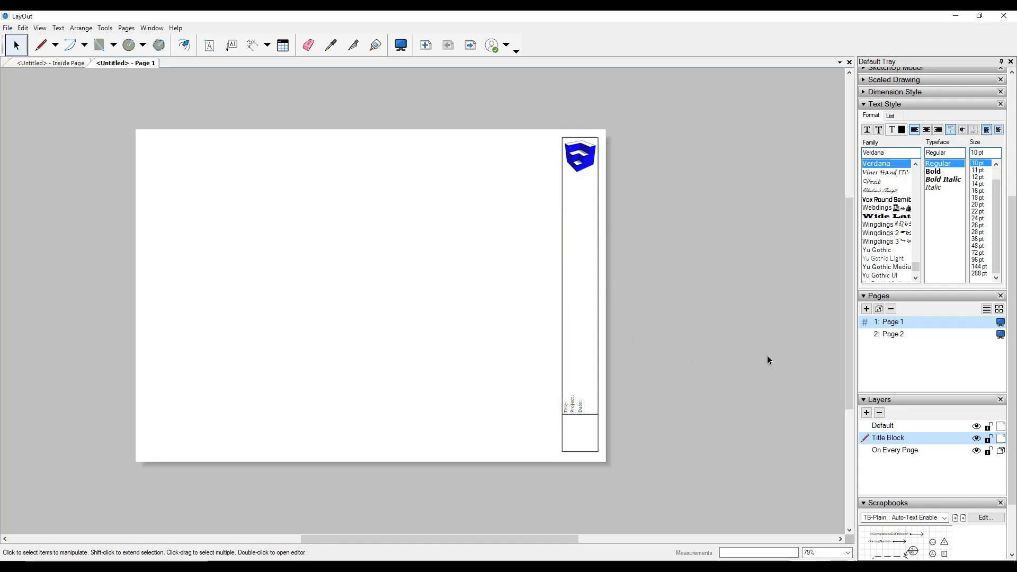
Confirm Page 2 shows the shared title block, then add Pages 3 and 4.
click(893, 334)
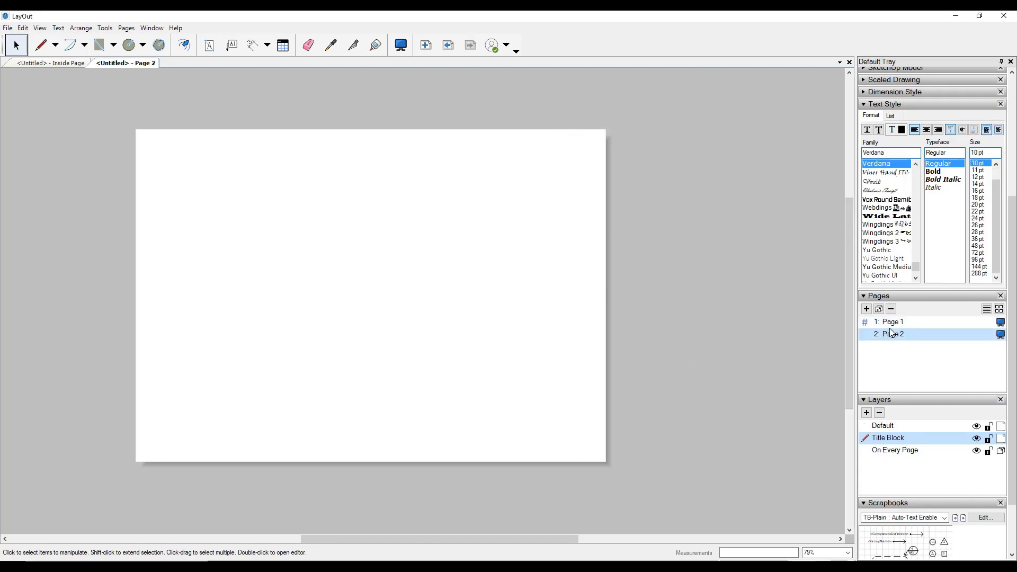
click(894, 327)
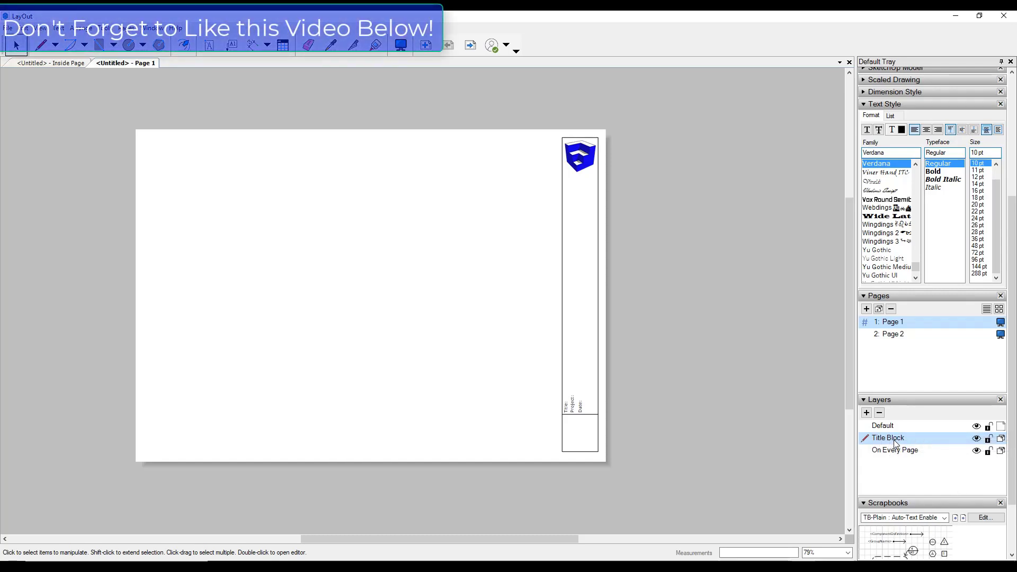
click(892, 334)
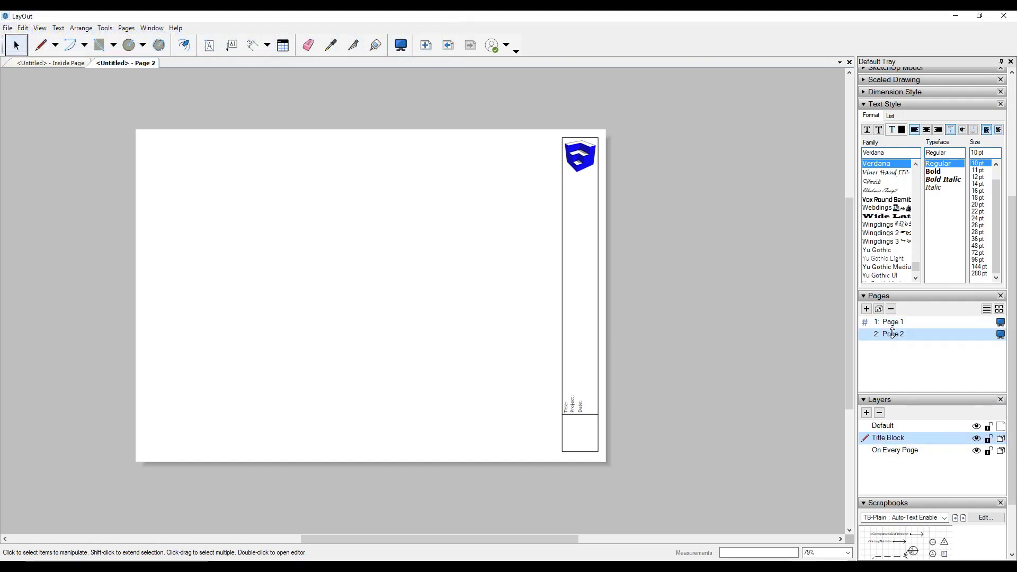
click(867, 308)
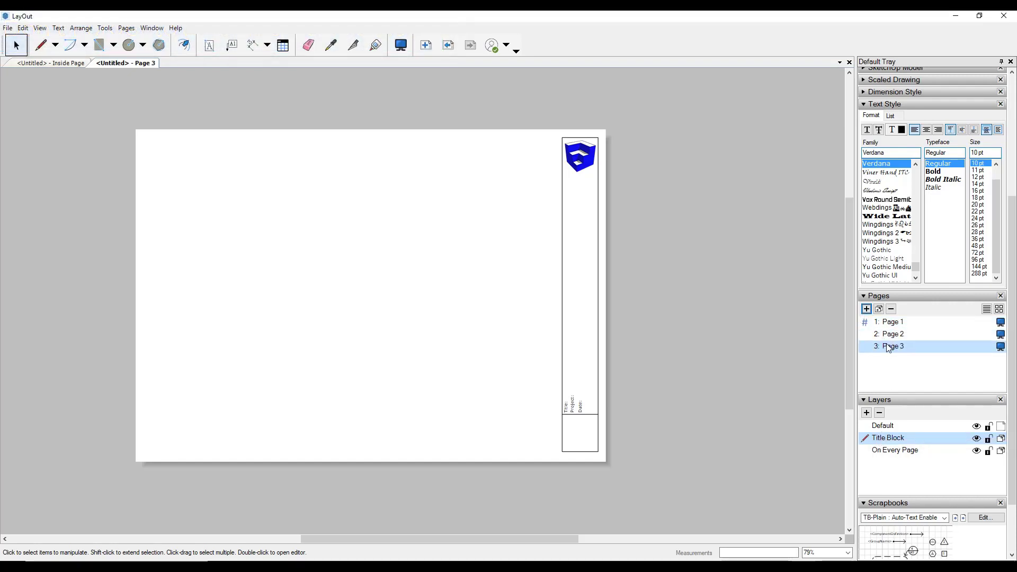
click(867, 309)
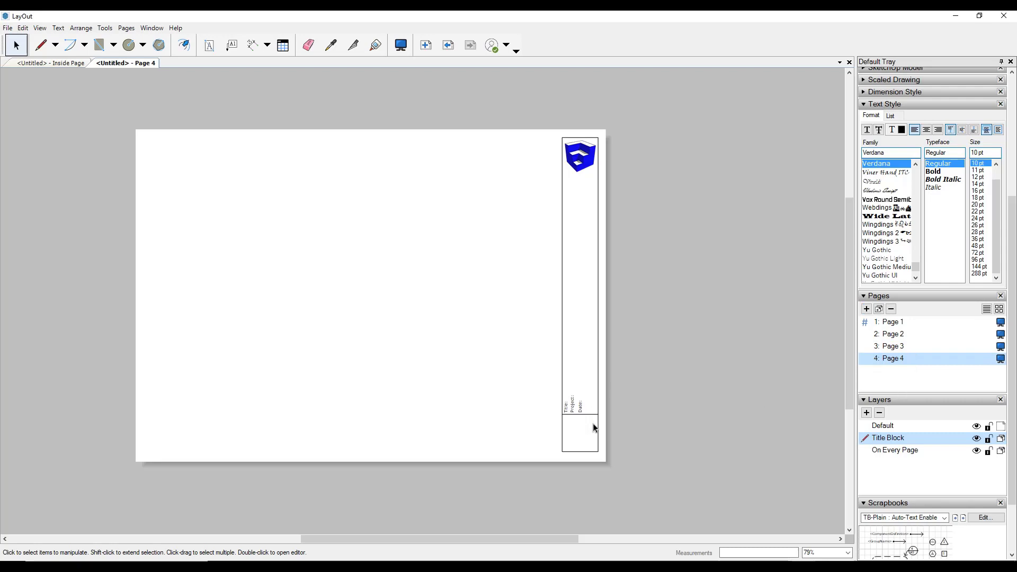
Append the <ProjectName> placeholder to the 'Project:' label.
scroll(594, 427, up, 6)
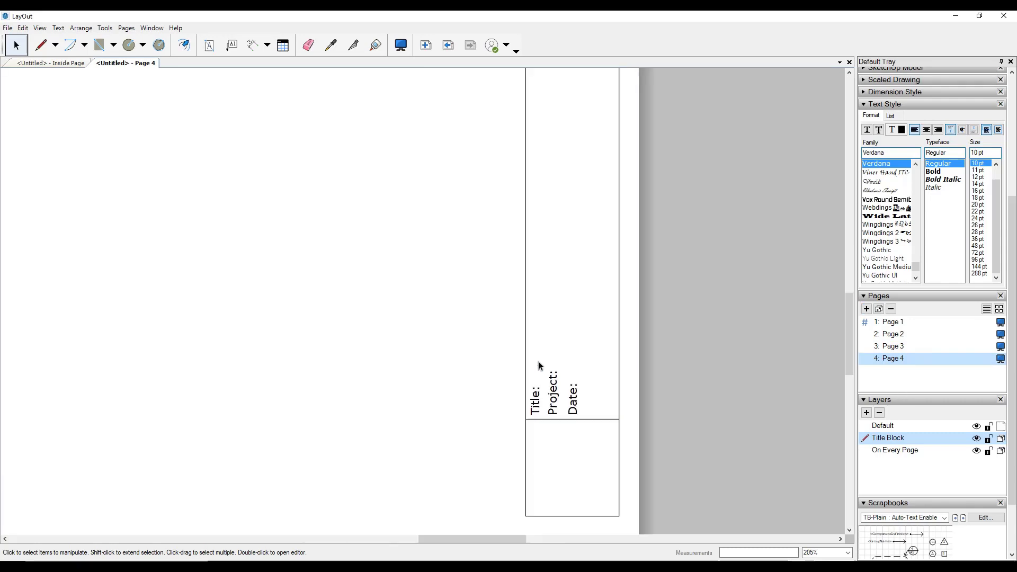
click(563, 370)
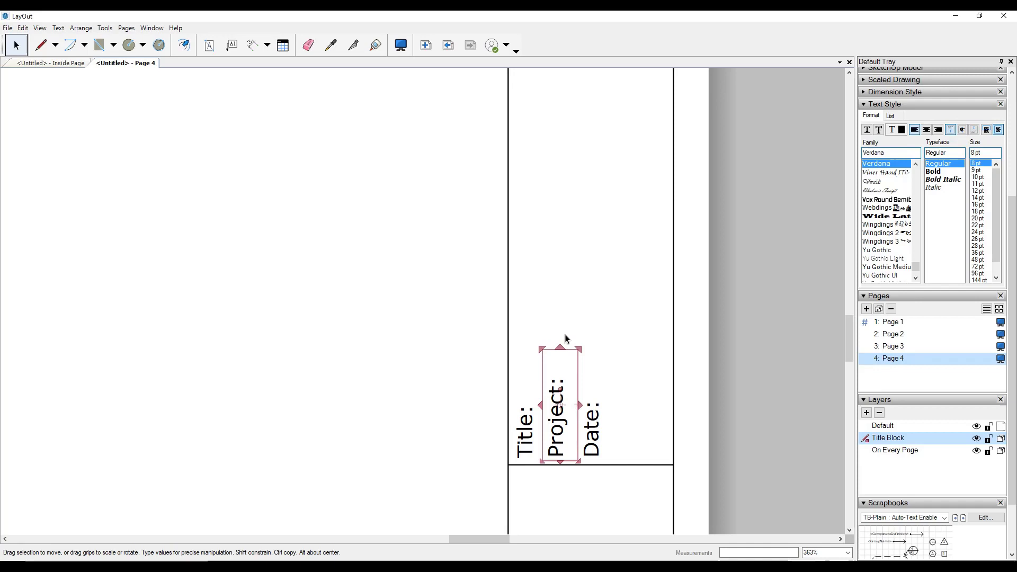
double_click(564, 350)
text(Proje)
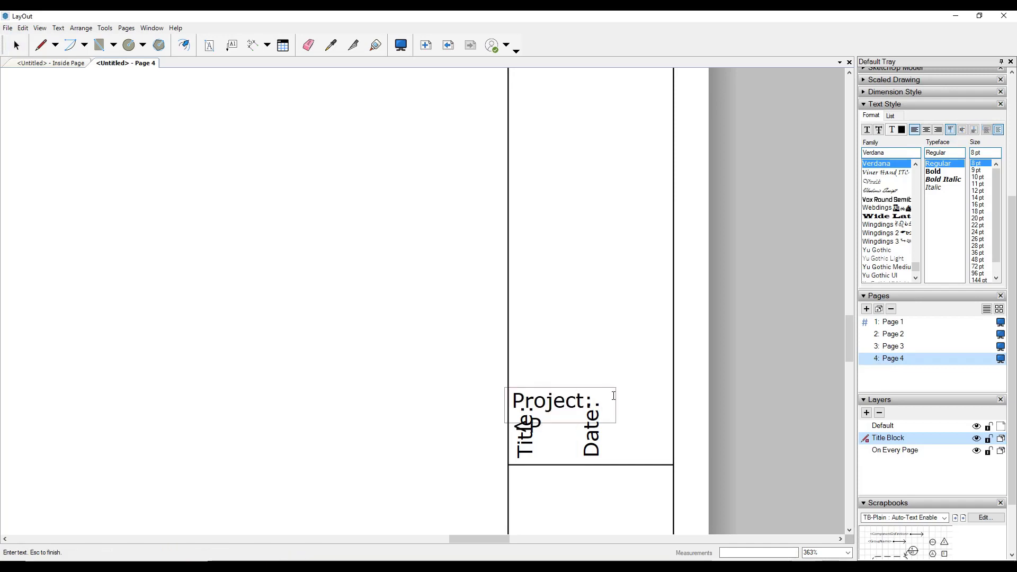
text(ct Name>)
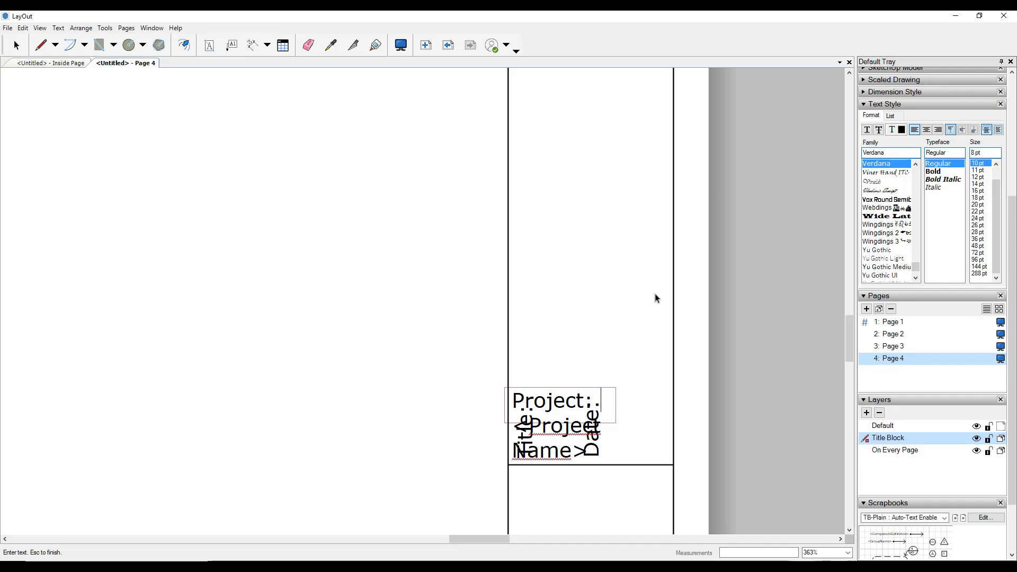
key(Escape)
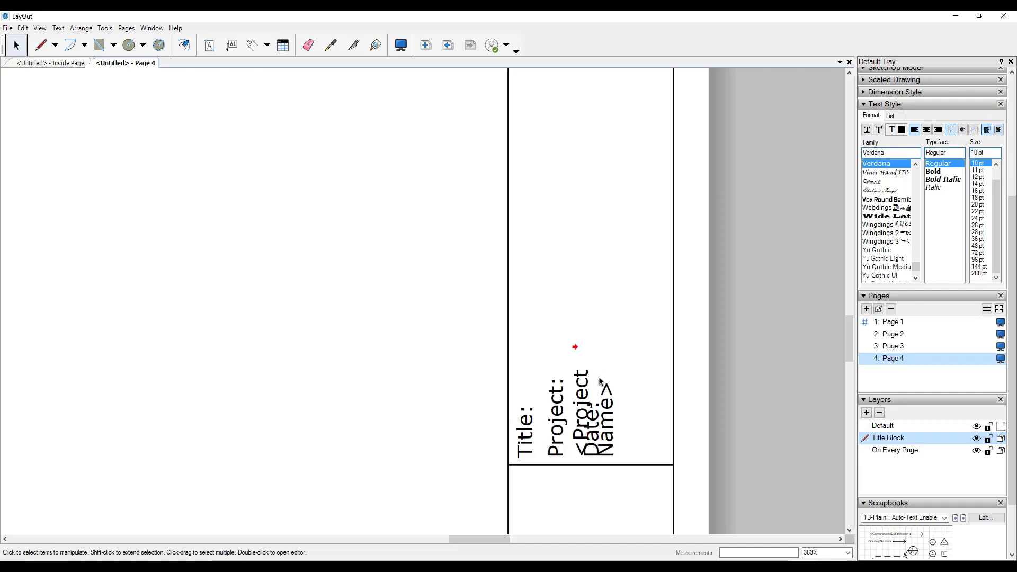
Stretch the Project text box upward so the label fits on one line.
click(579, 374)
click(555, 391)
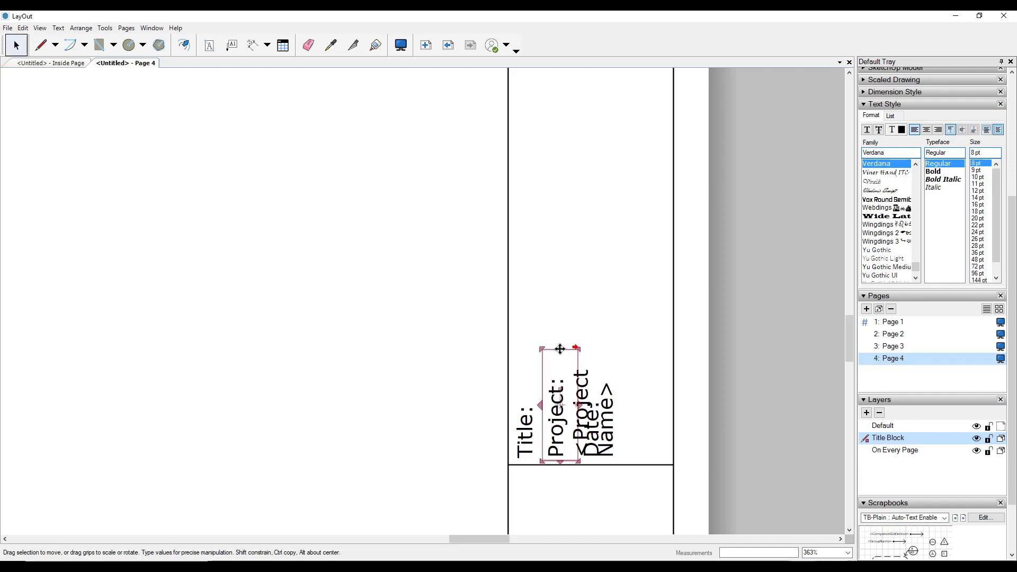
drag(559, 347, 556, 154)
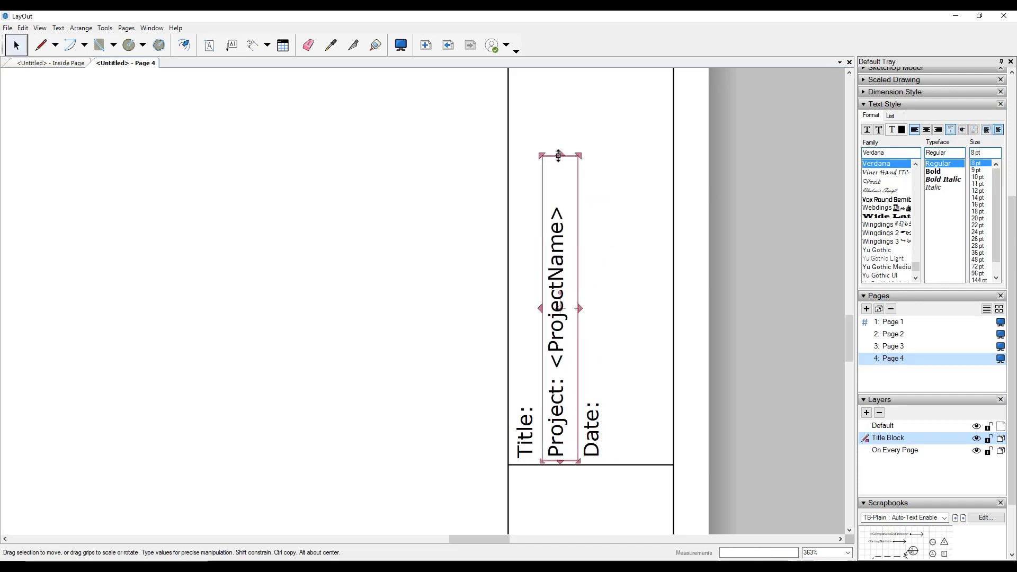
key(Escape)
In Document Setup's Auto-Text, add a Custom Text tag named <ProjectName>.
click(7, 28)
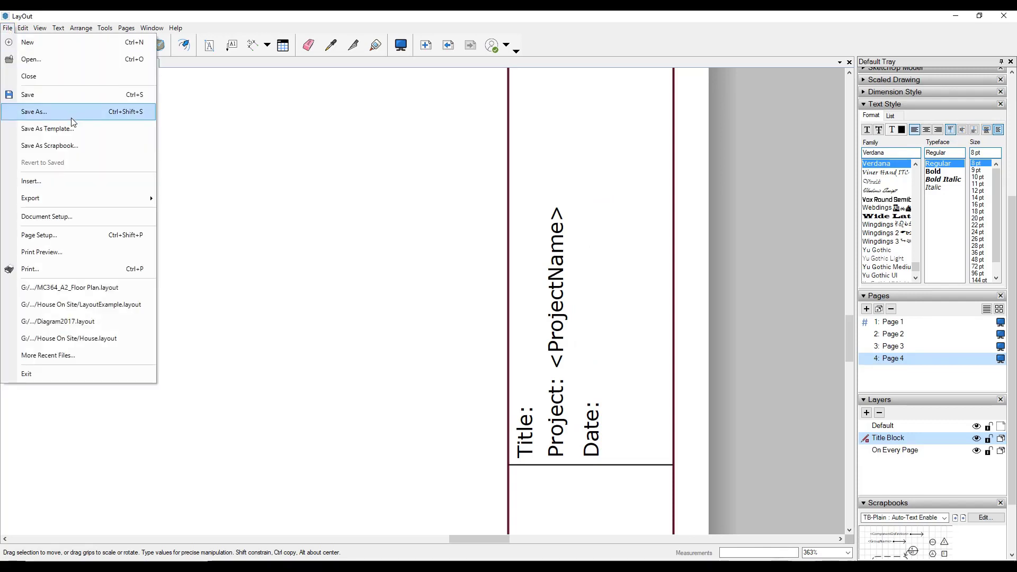
click(76, 215)
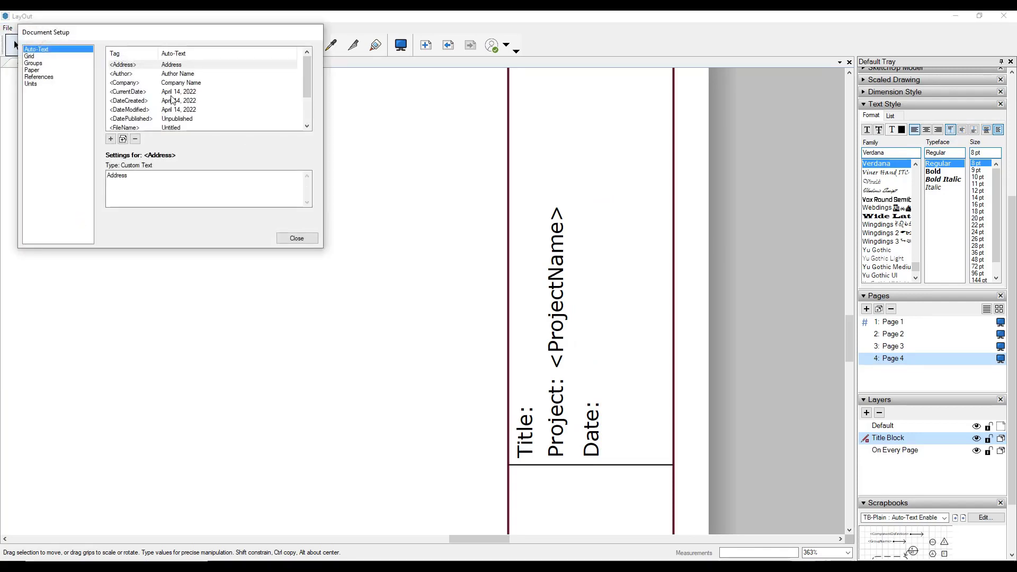
scroll(174, 102, down, 2)
click(111, 139)
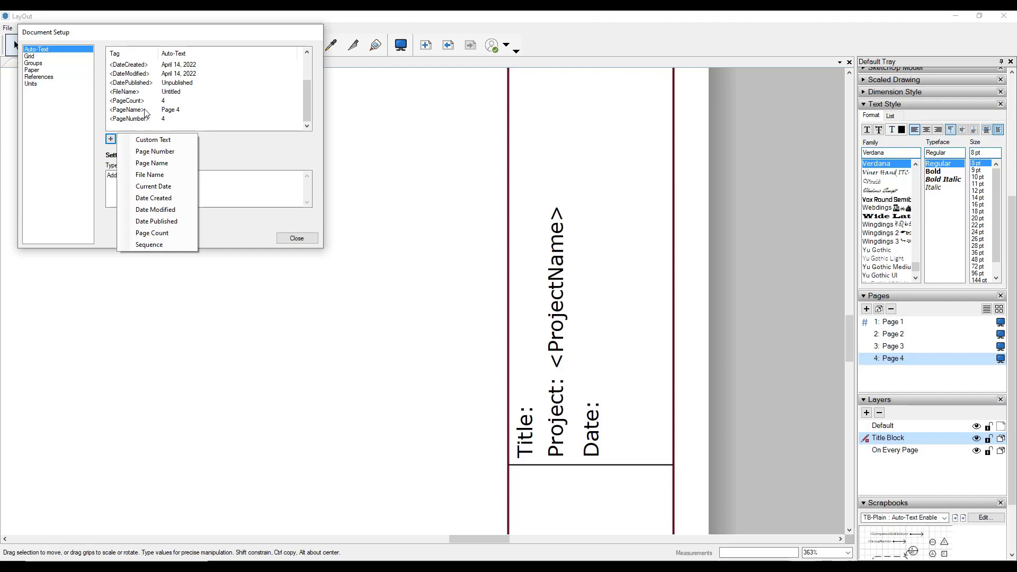
click(157, 140)
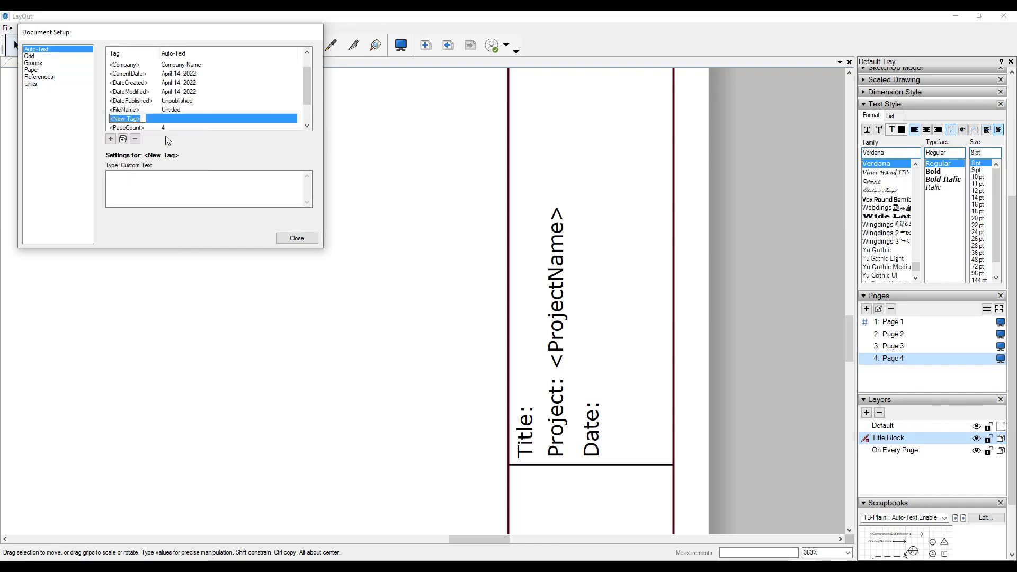
text(<Projec)
text(<ProjectName)
text(>)
key(Return)
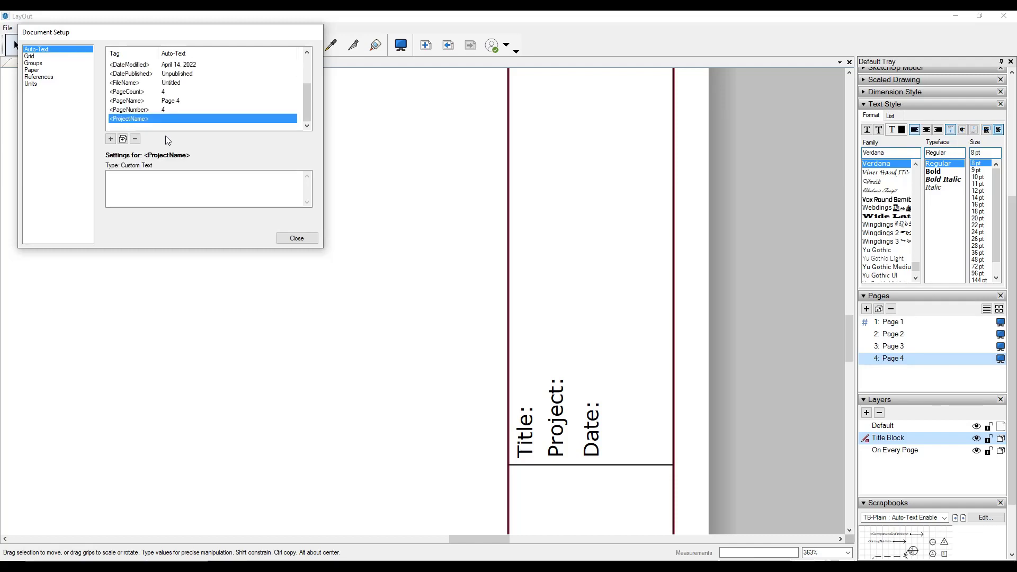
Give <ProjectName> the value 'House Project' and close Document Setup.
click(160, 185)
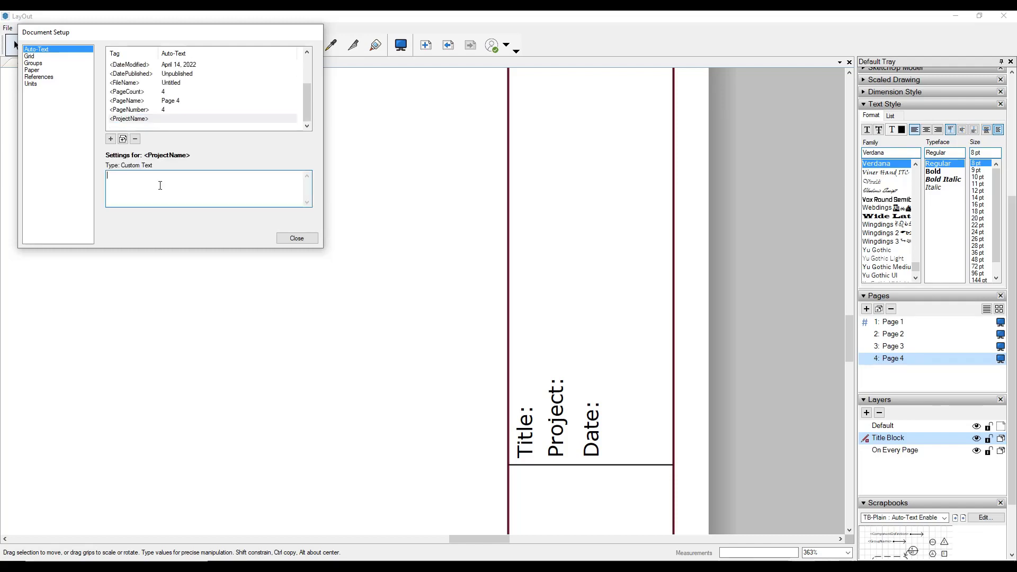
text(Pr)
text(House Pr)
click(313, 237)
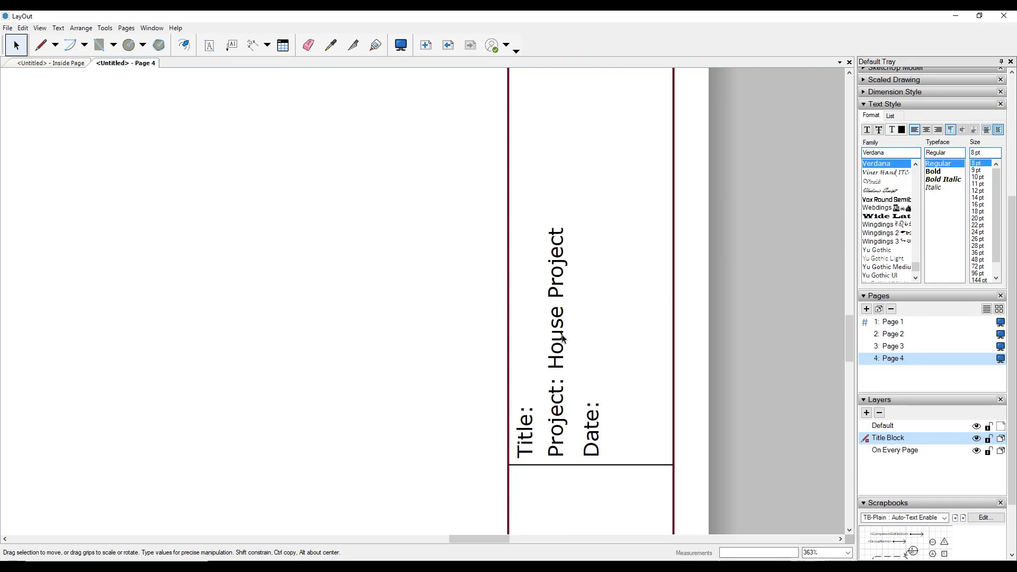
Check that Pages 1–4 all show 'Project: House Project', then return to Page 1.
scroll(568, 323, down, 6)
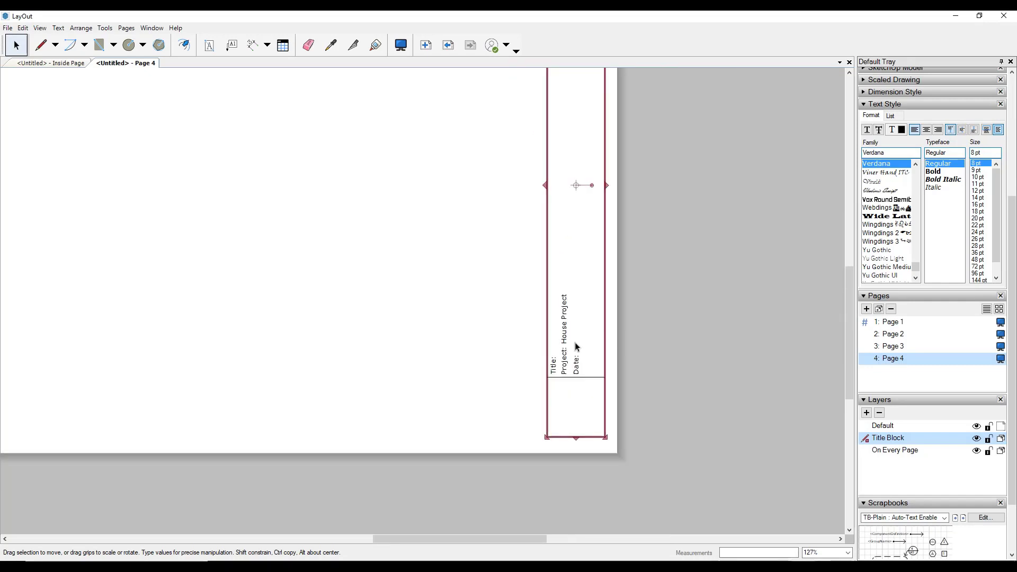
double_click(566, 337)
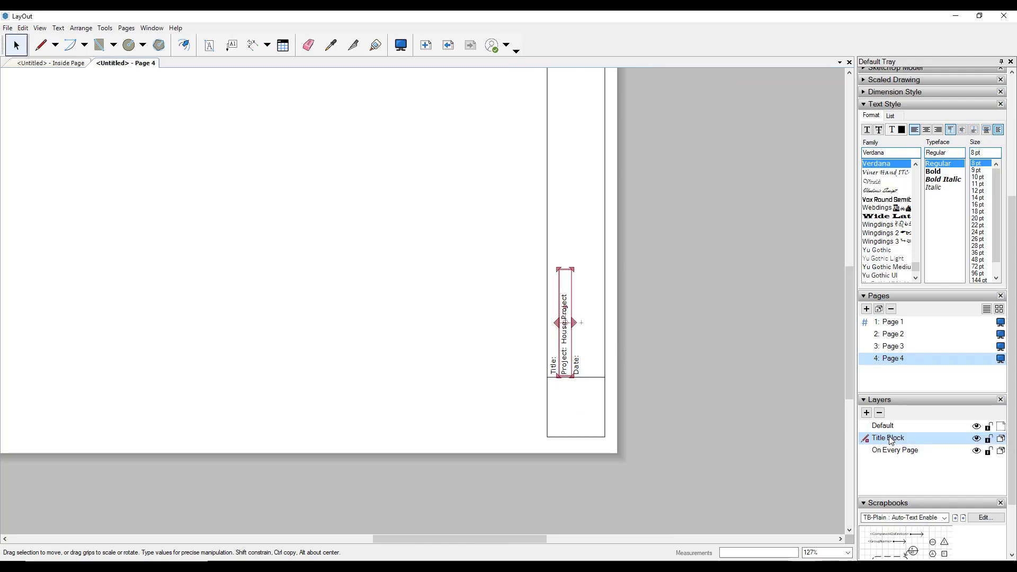
click(900, 347)
click(898, 335)
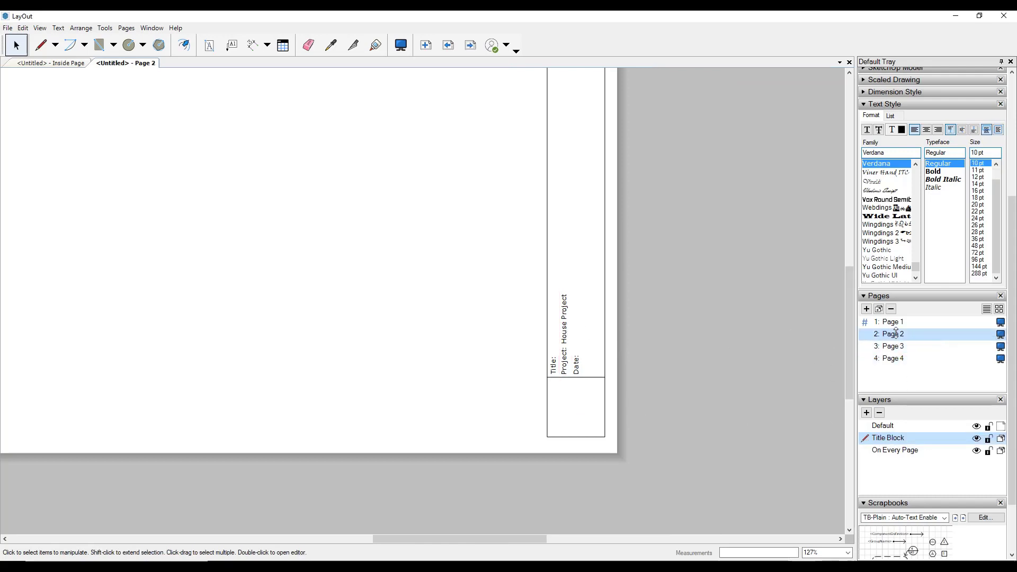
click(896, 327)
click(898, 337)
click(895, 348)
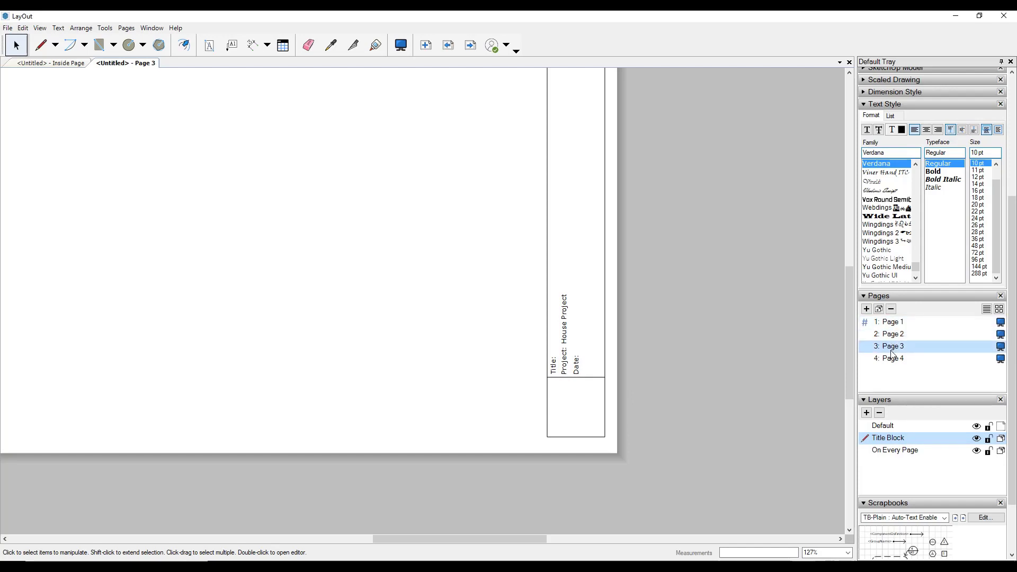
click(891, 359)
click(888, 324)
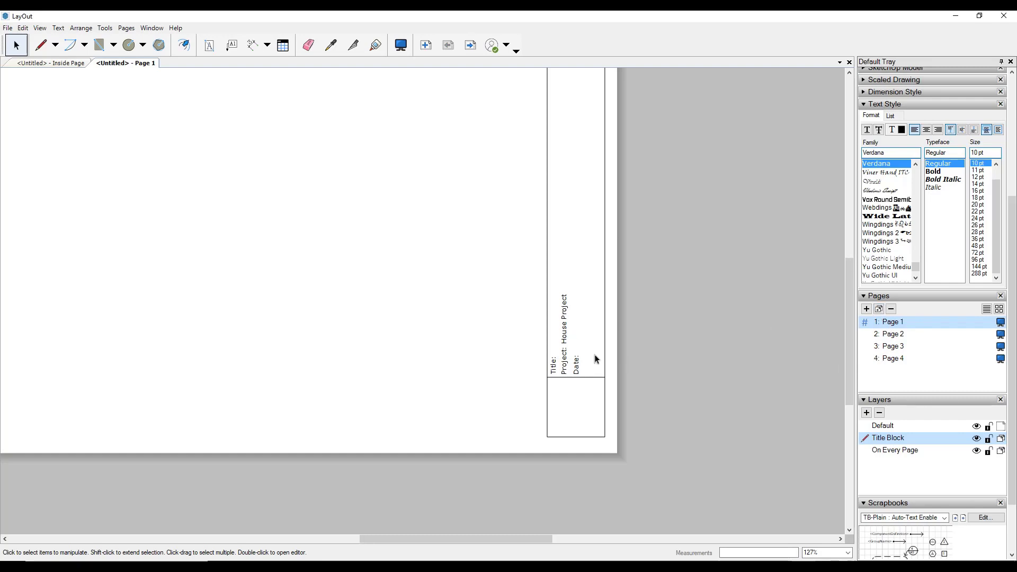
scroll(595, 355, down, 2)
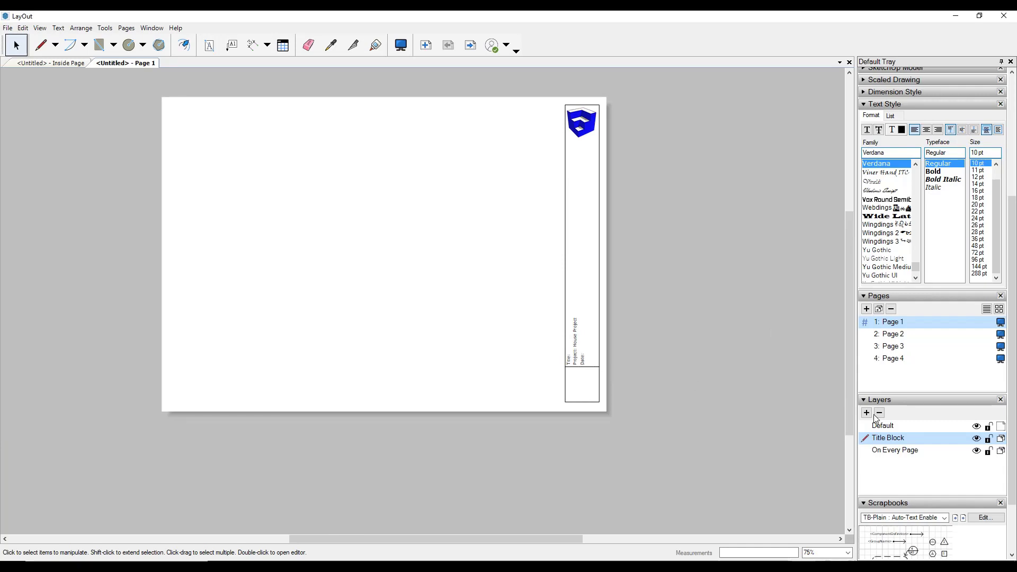
Test widening the title block's text box, then undo the change.
click(989, 439)
click(571, 321)
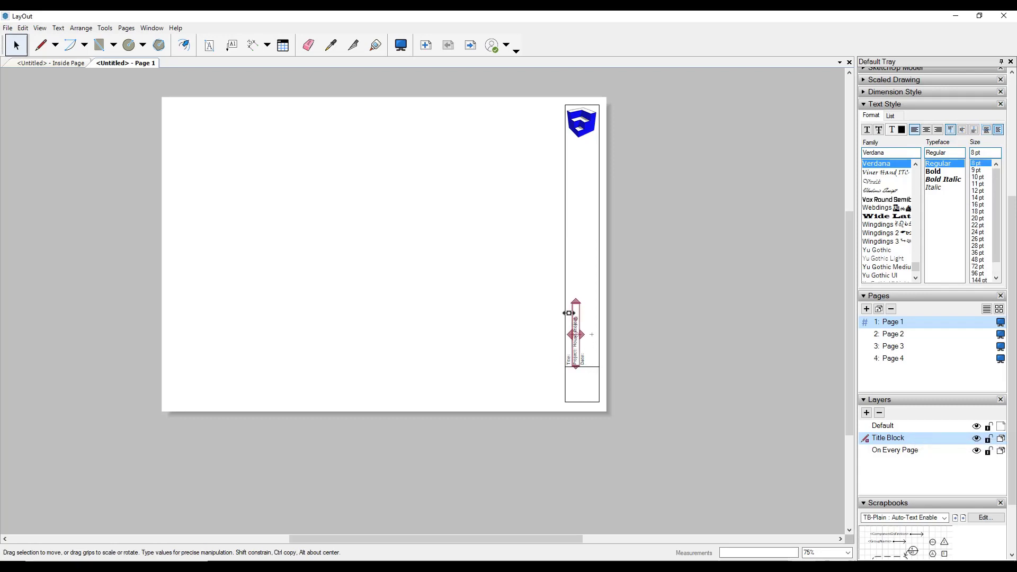
drag(566, 333, 403, 324)
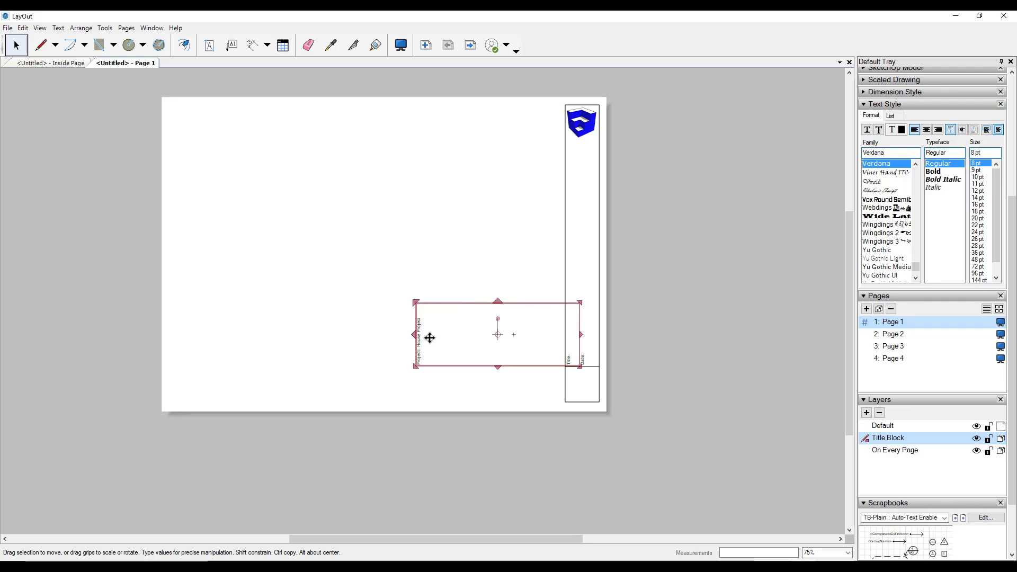
key(ctrl+z)
Drag the whole title block toward the page centre and compare Pages 2 and 1.
click(598, 137)
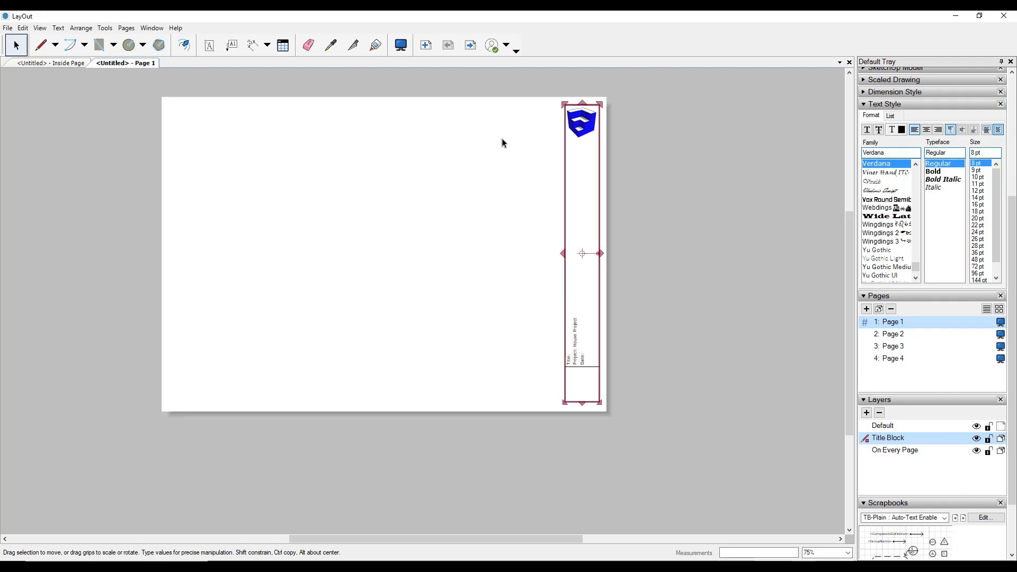
drag(556, 143, 426, 196)
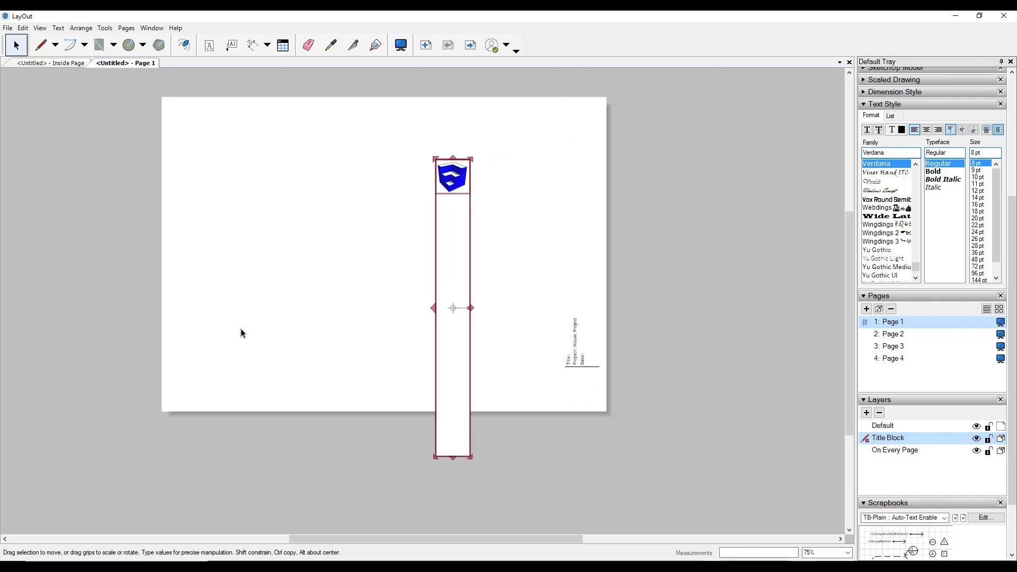
click(893, 335)
click(892, 322)
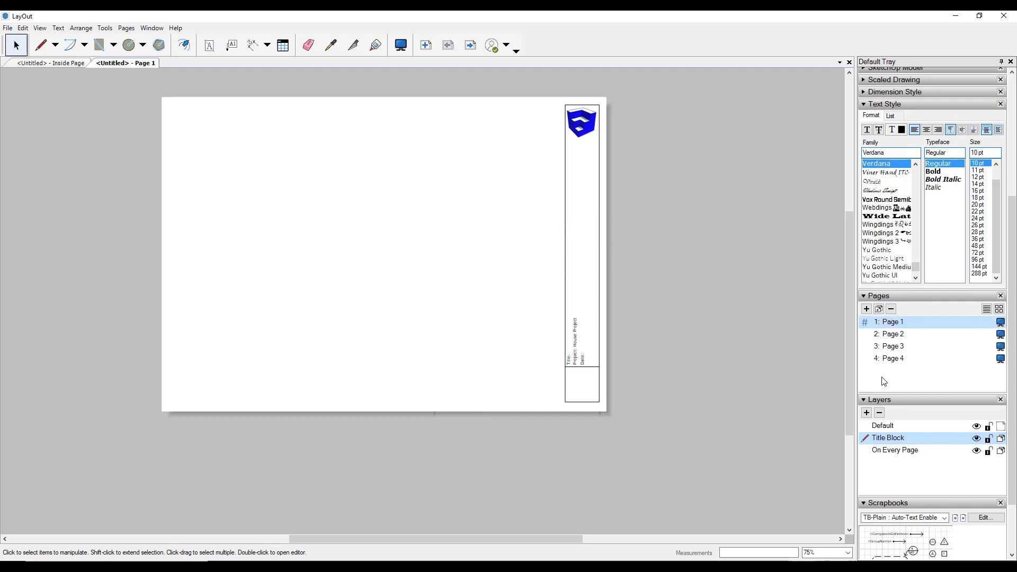
Lock the Title Block layer with its padlock icon.
scroll(583, 402, up, 5)
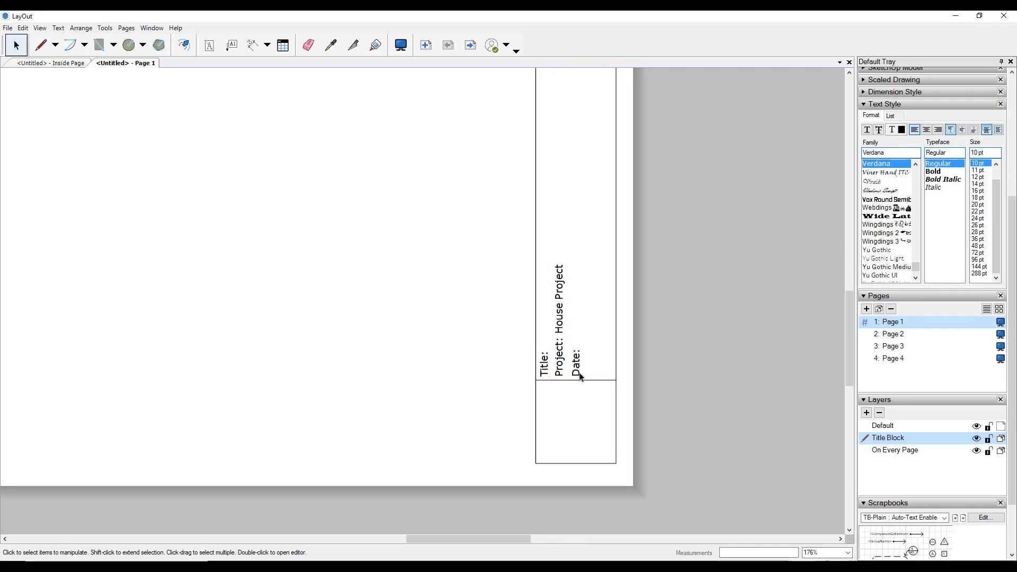
scroll(574, 377, down, 5)
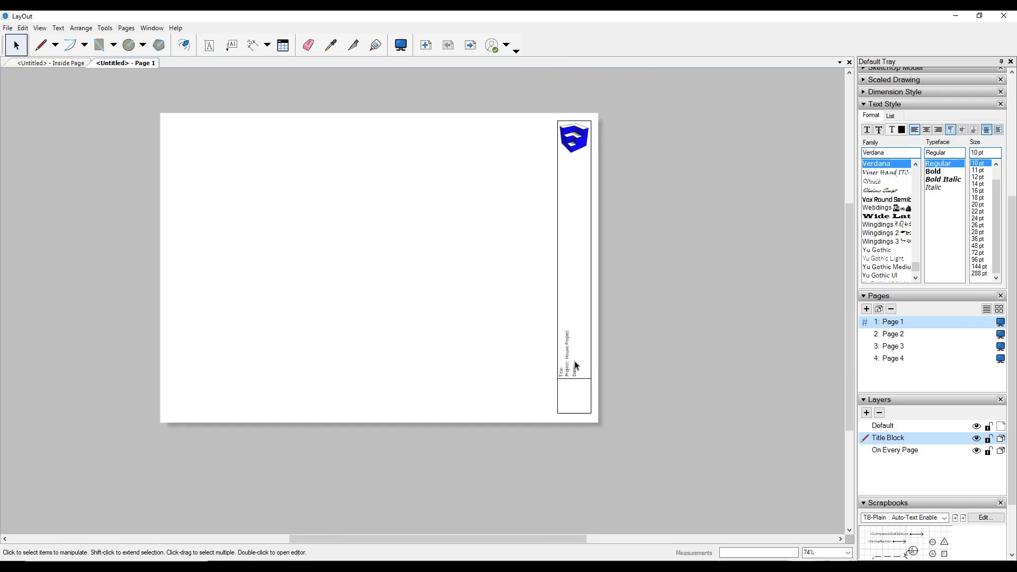
click(988, 439)
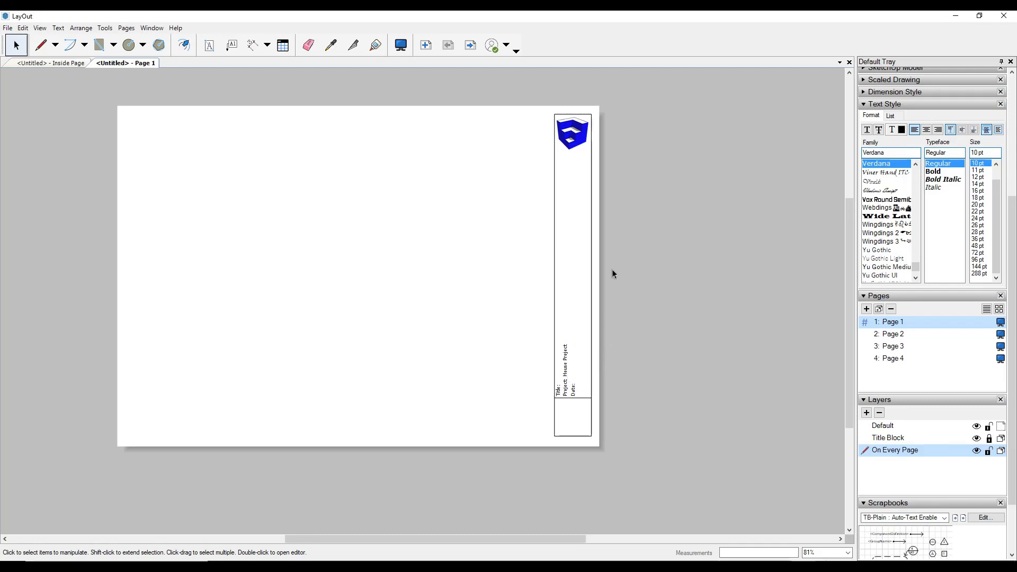
scroll(536, 289, up, 2)
scroll(476, 194, down, 3)
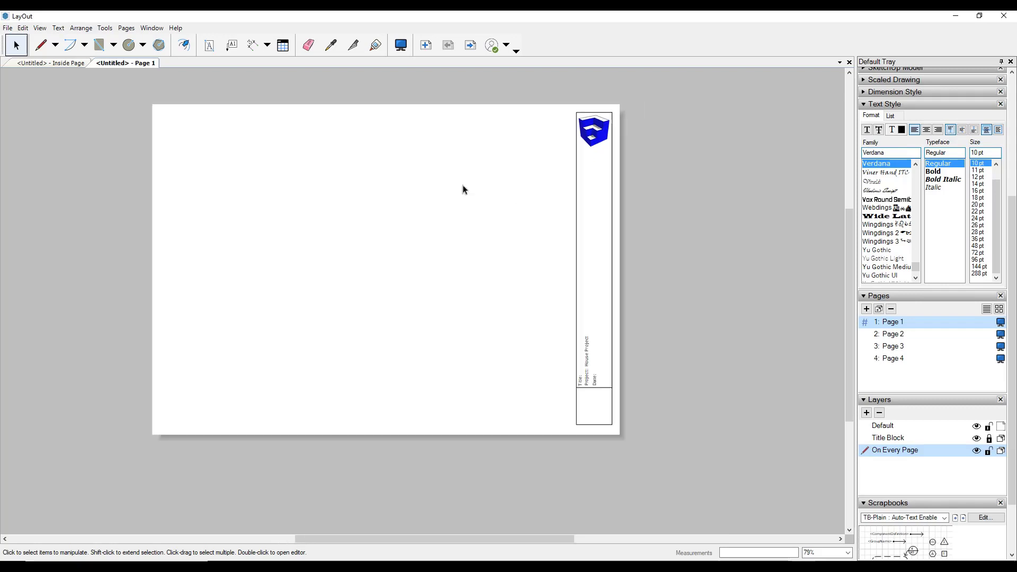
scroll(317, 151, up, 3)
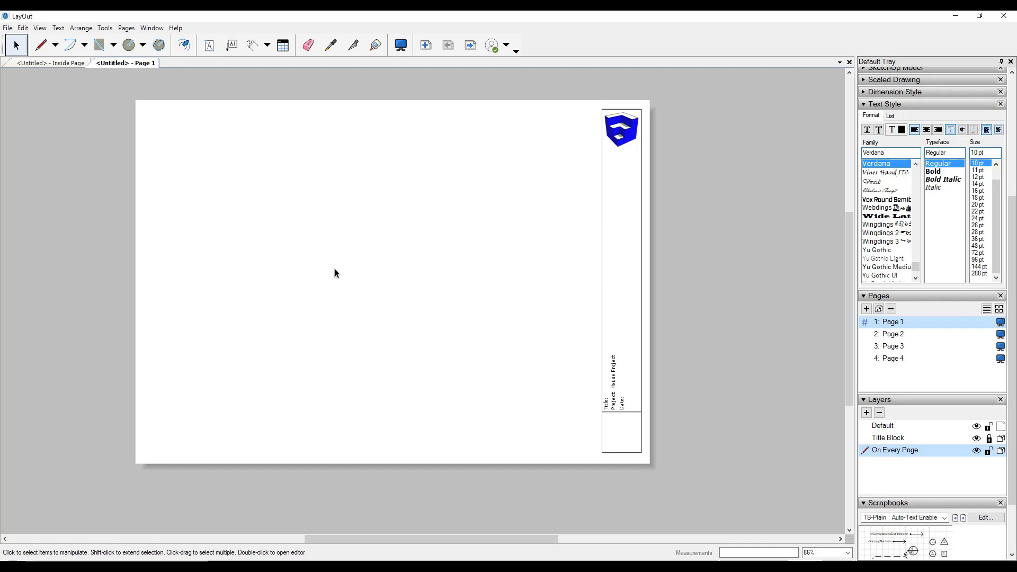
Save the document as a template named 'Example Sheet - A4'.
scroll(312, 223, up, 3)
click(7, 29)
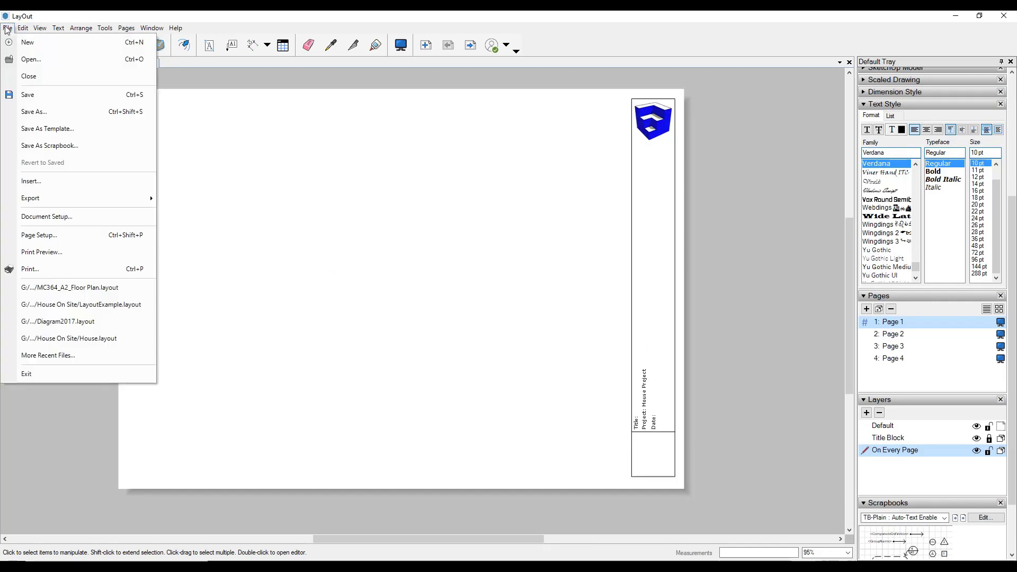
click(88, 128)
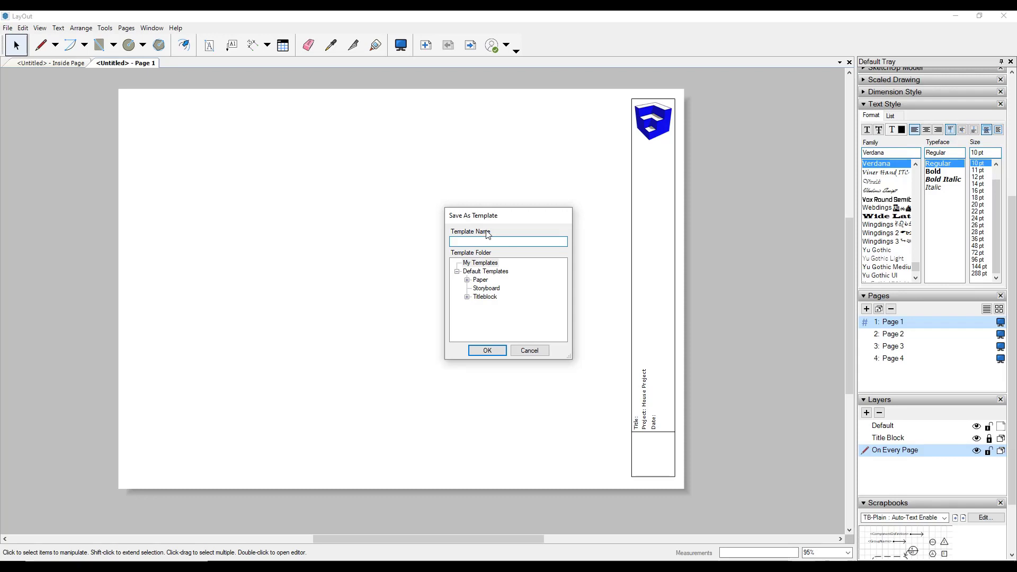
text(Example Sheet - A4)
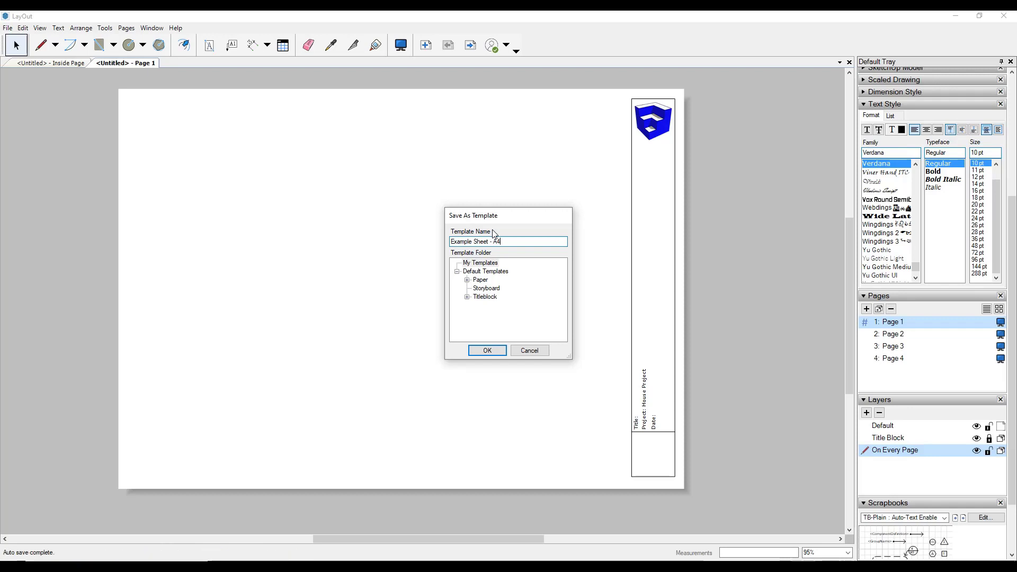
click(486, 350)
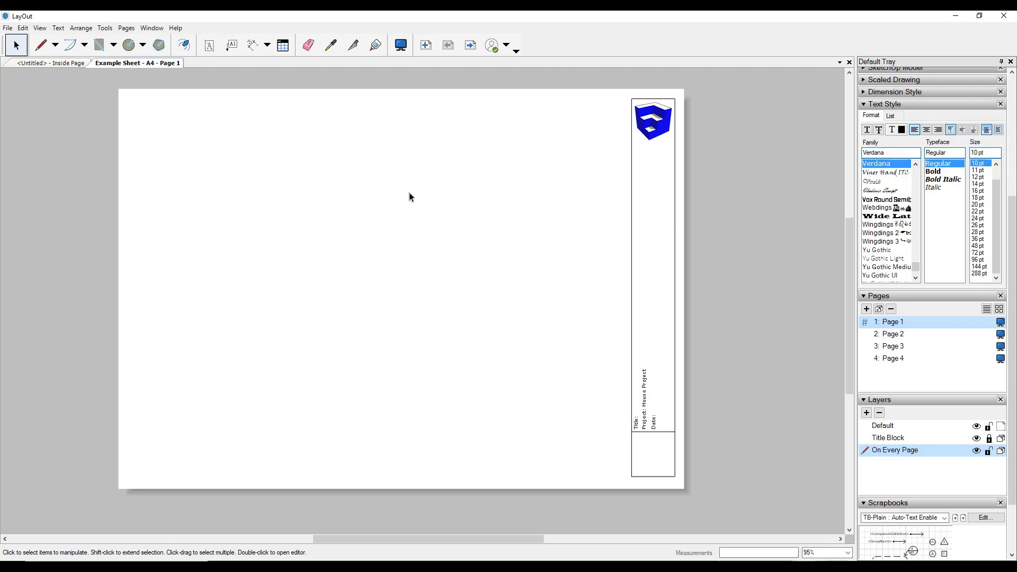
Create a new document from the 'Example Sheet - A4' template under My templates.
click(8, 27)
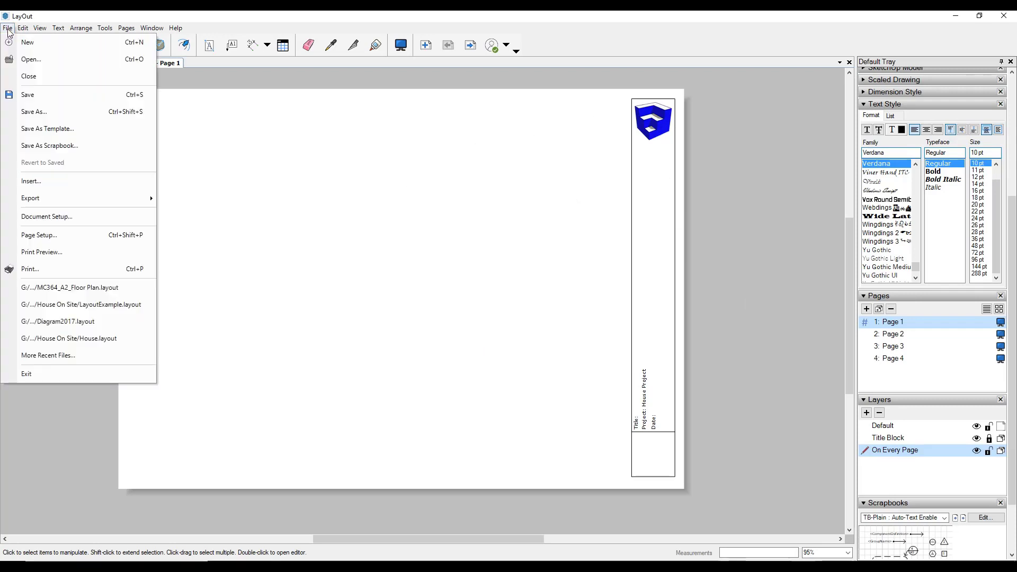
click(21, 39)
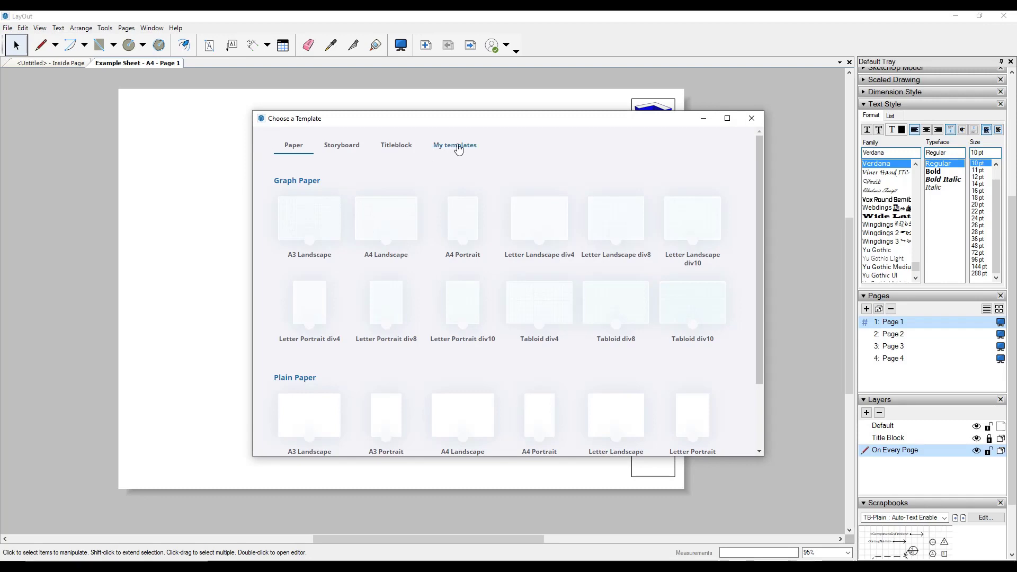
click(454, 145)
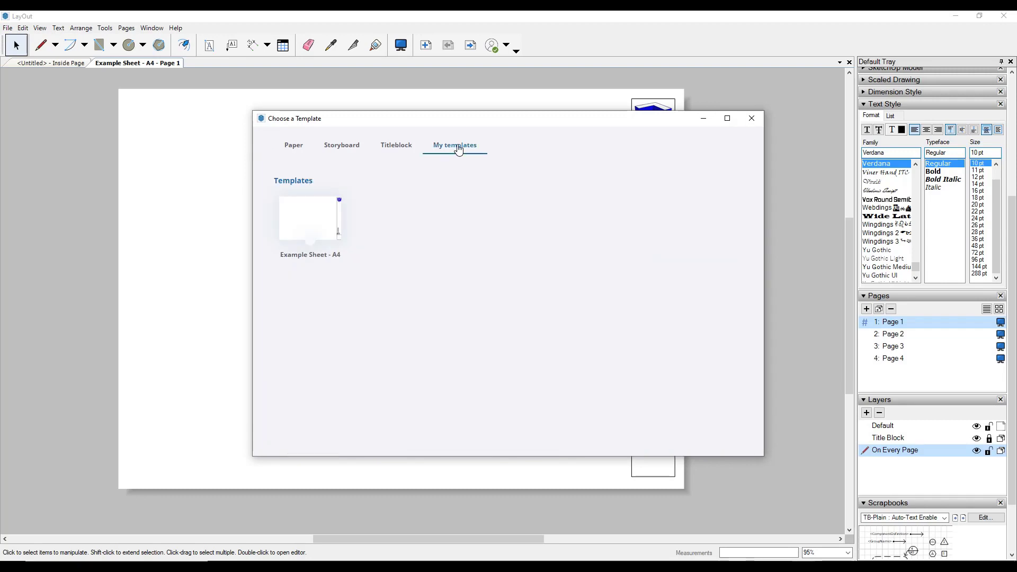
double_click(306, 227)
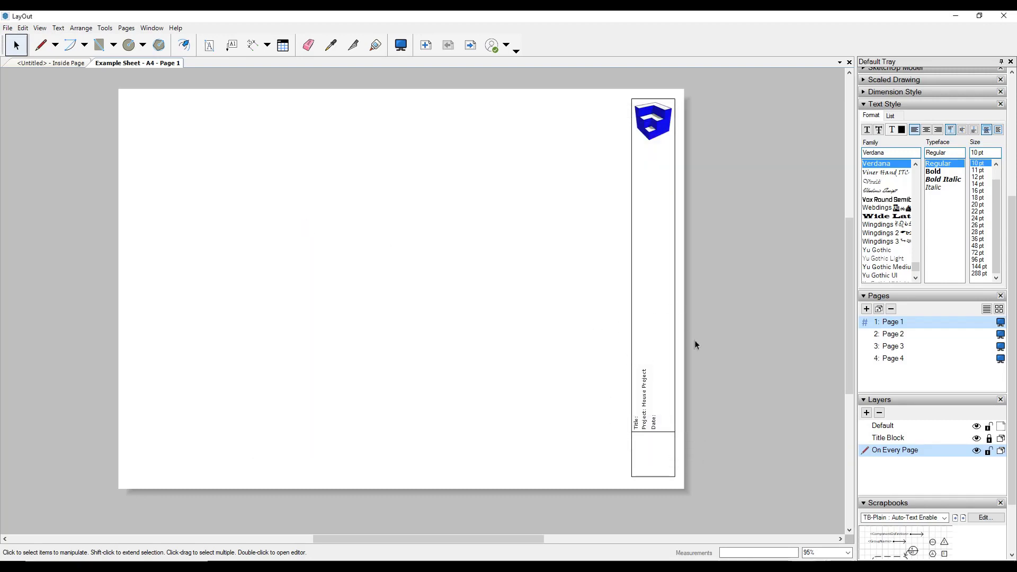